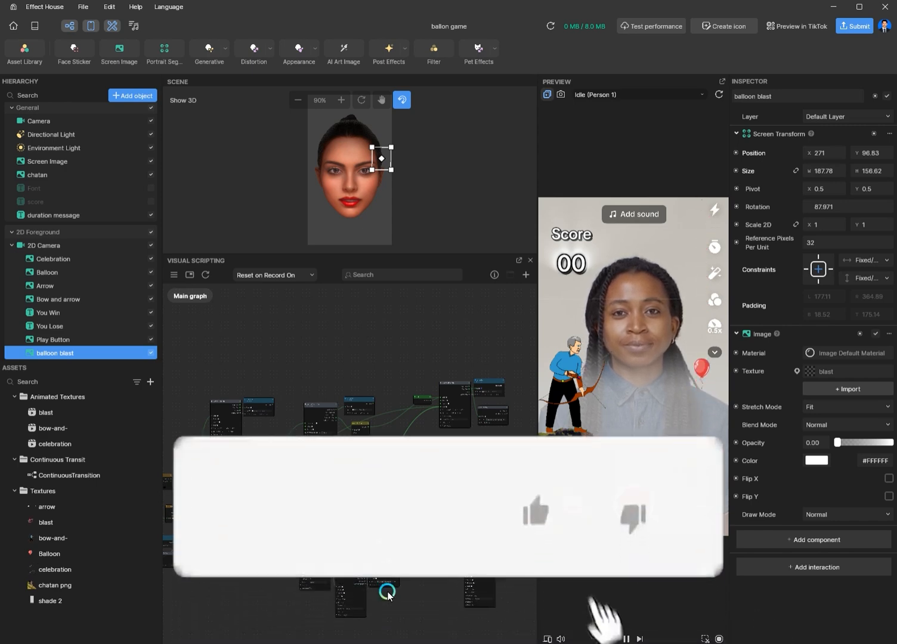
Step: Examine the visual scripting graph around the score number, Set Text and Data Convert nodes
middle_click_drag(408, 603, 437, 552)
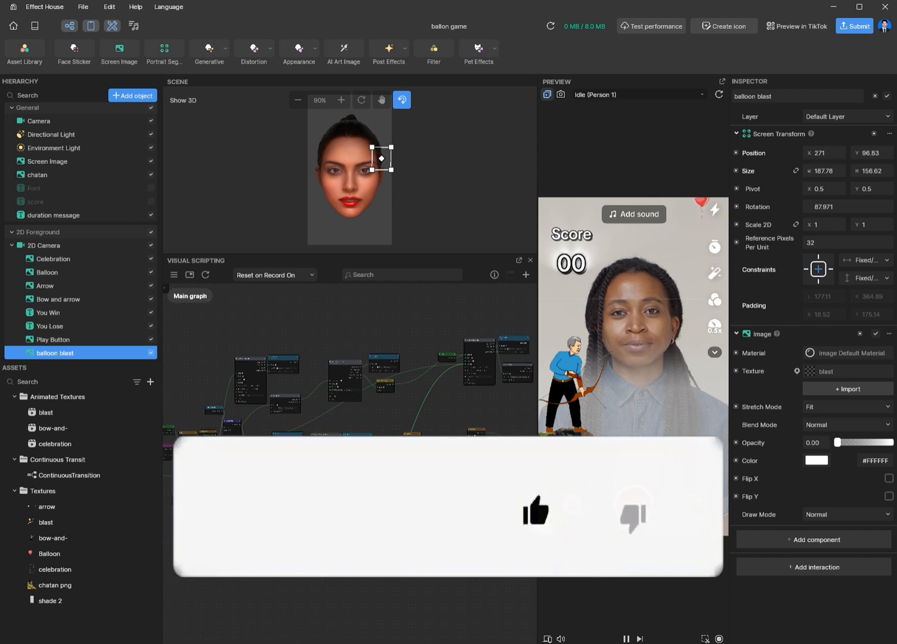
scroll(498, 472, "up", 5)
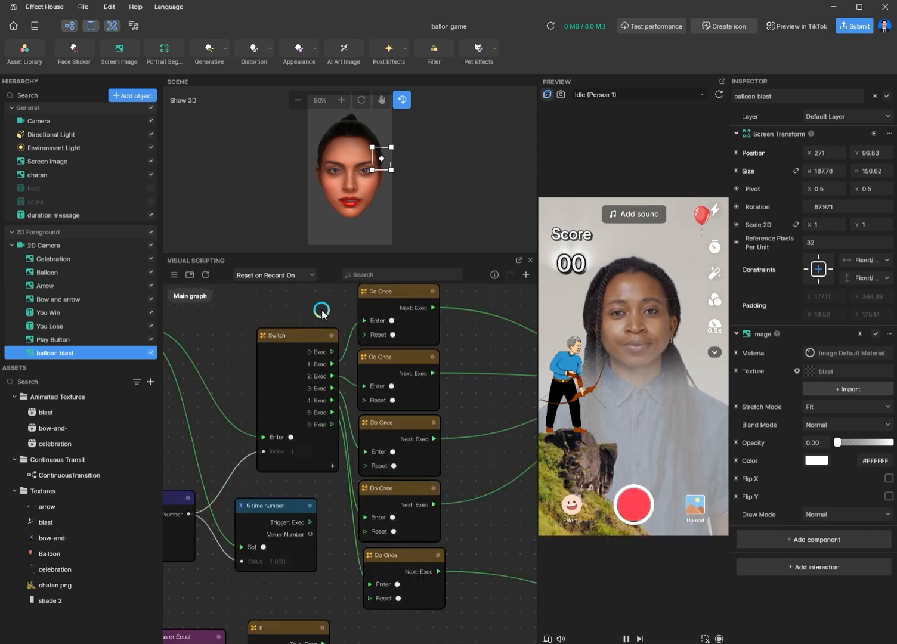
scroll(319, 313, "up", 2)
middle_click_drag(478, 380, 447, 454)
scroll(382, 391, "up", 1)
scroll(268, 380, "down", 2)
middle_click_drag(232, 338, 370, 543)
middle_click_drag(179, 614, 358, 418)
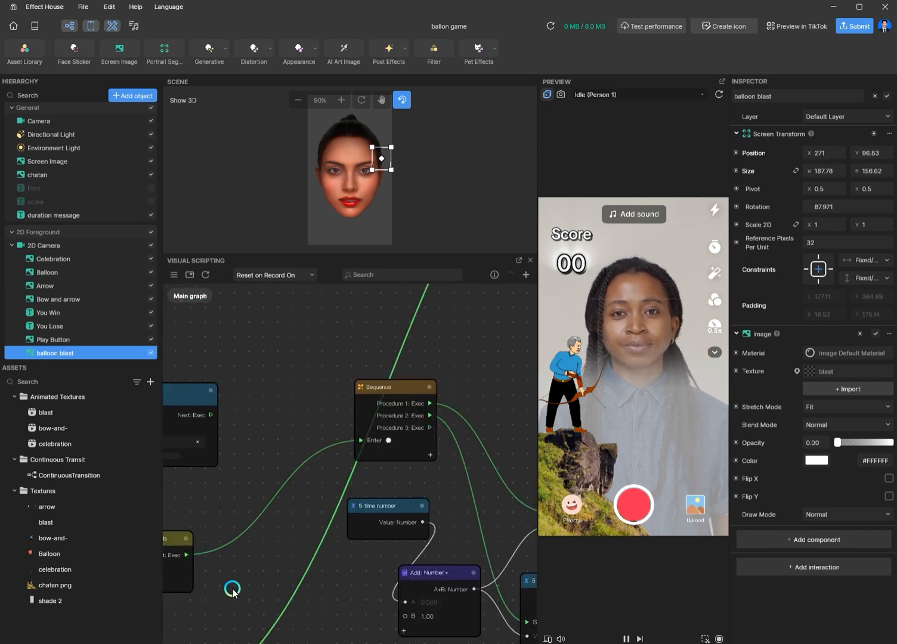
scroll(261, 587, "down", 2)
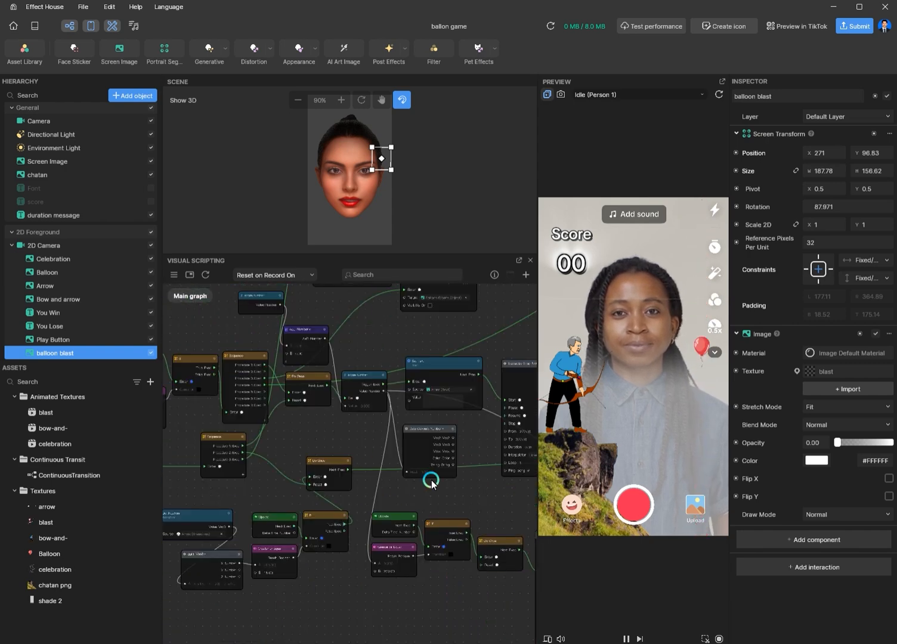
scroll(451, 471, "up", 2)
scroll(454, 472, "up", 3)
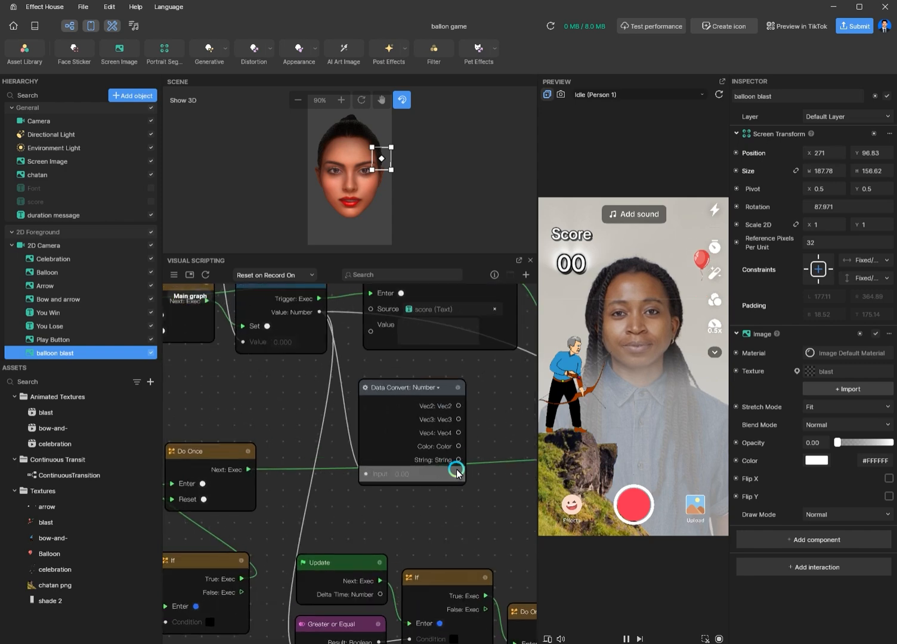
scroll(496, 425, "down", 2)
scroll(497, 426, "down", 2)
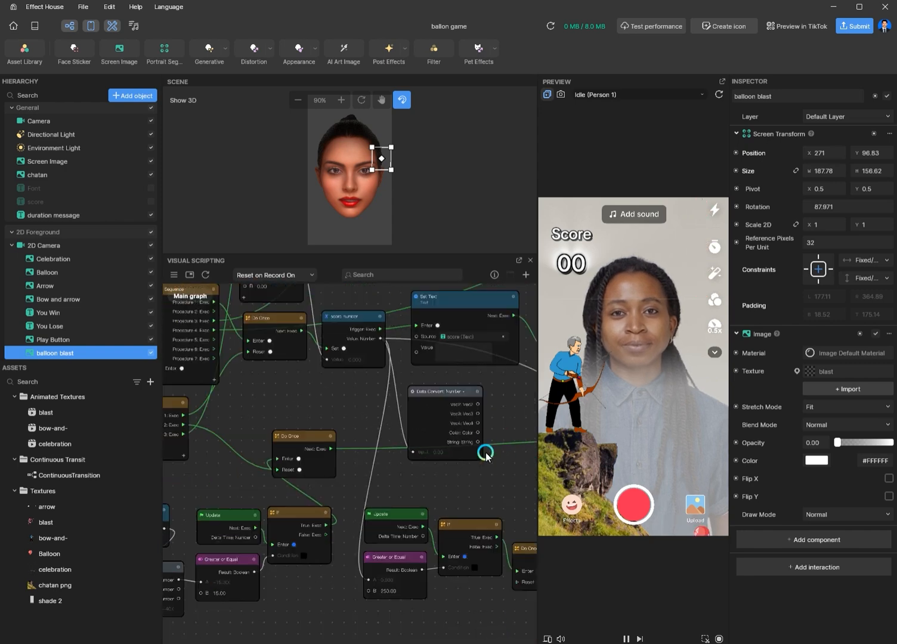
scroll(487, 474, "down", 3)
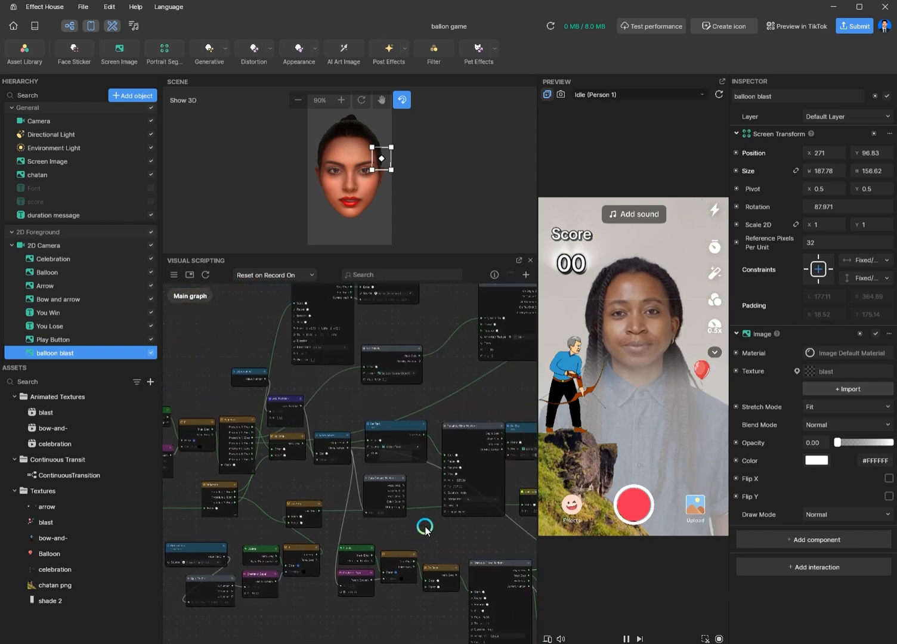
scroll(319, 442, "up", 5)
scroll(351, 451, "up", 2)
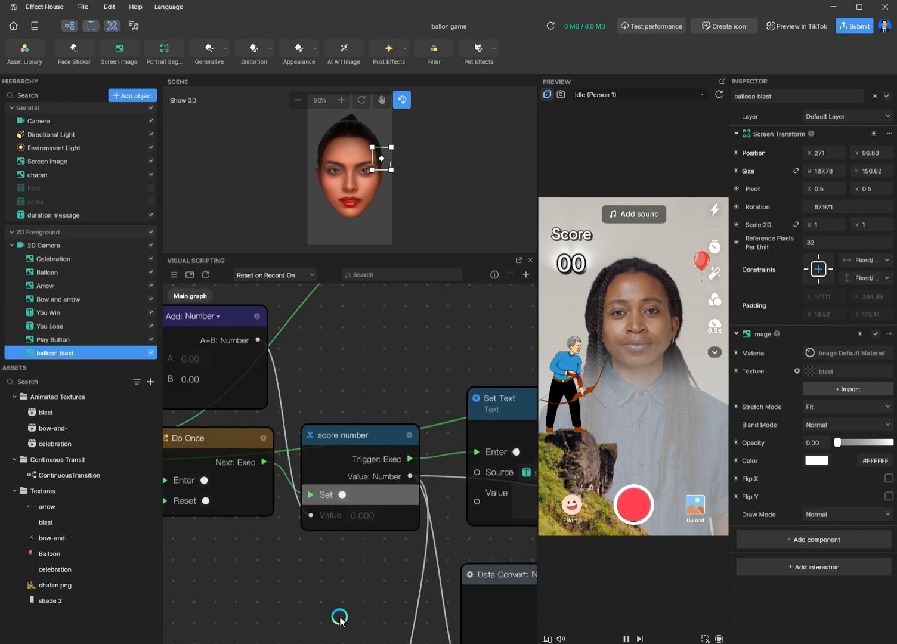
scroll(378, 451, "down", 5)
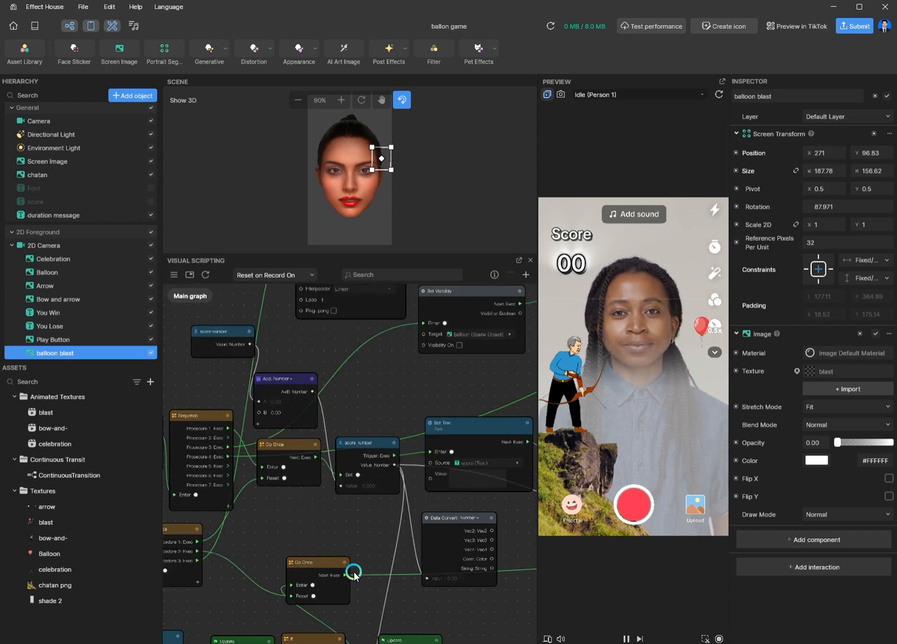
scroll(378, 544, "up", 3)
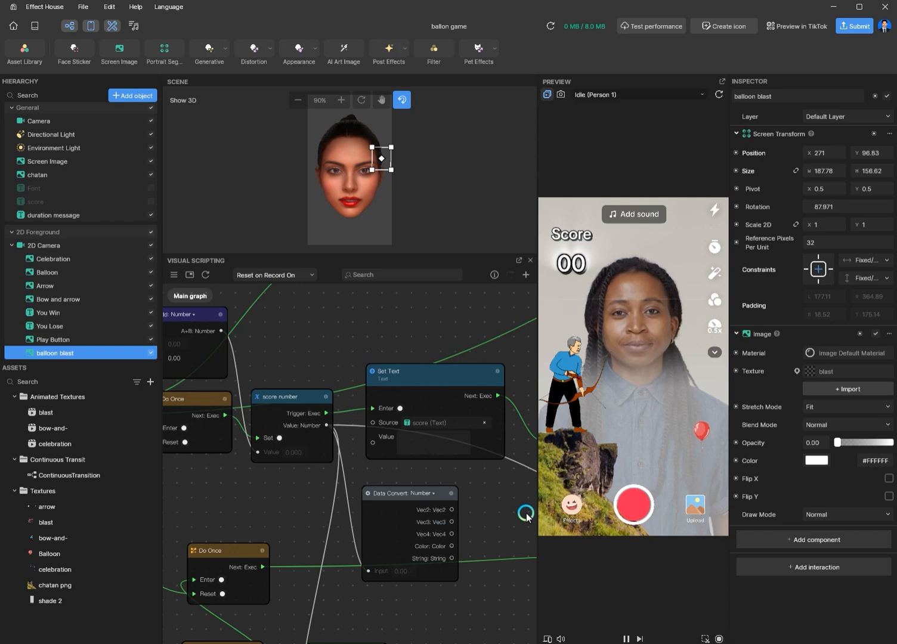
scroll(525, 507, "up", 3)
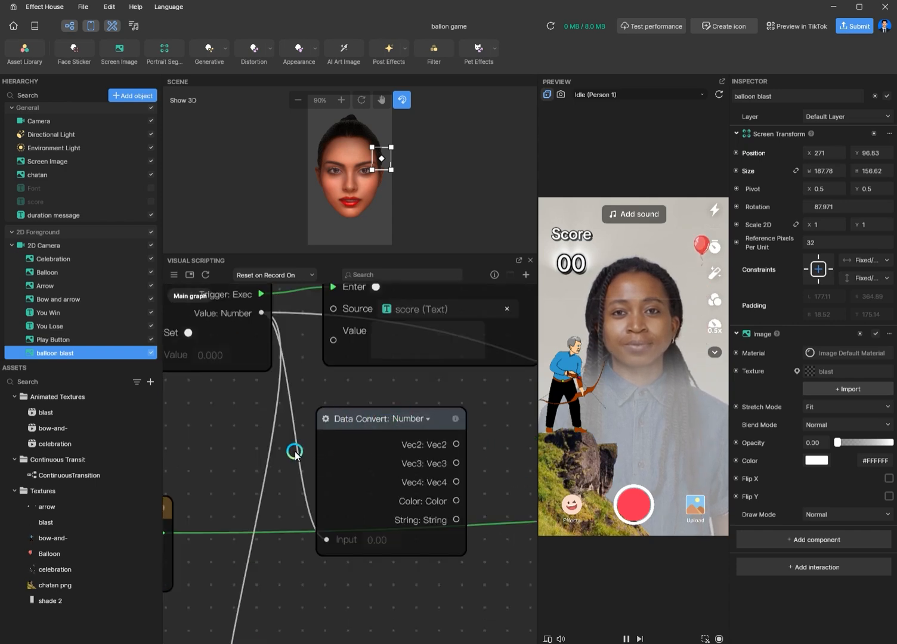
right_click(196, 408)
left_click(218, 417)
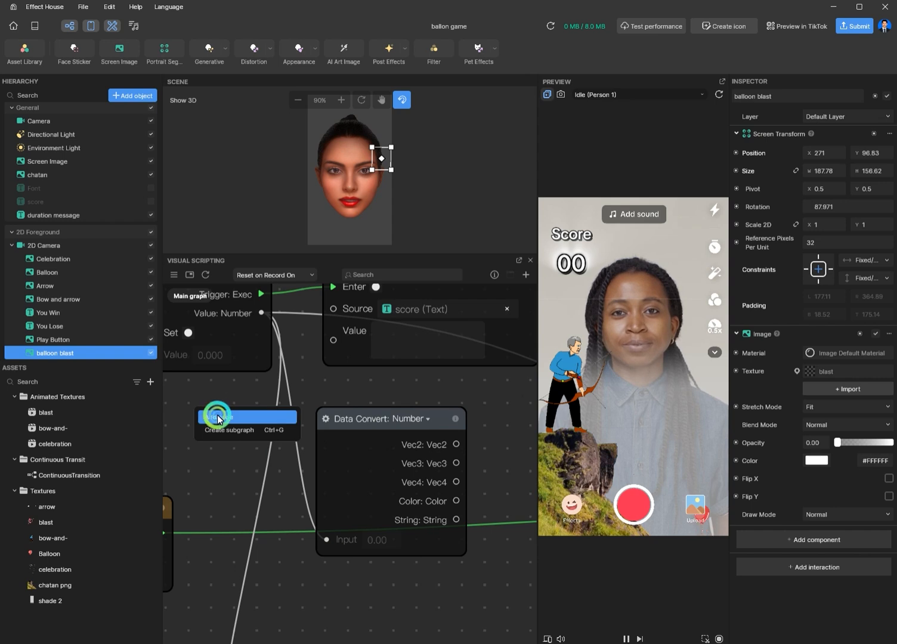
type("data")
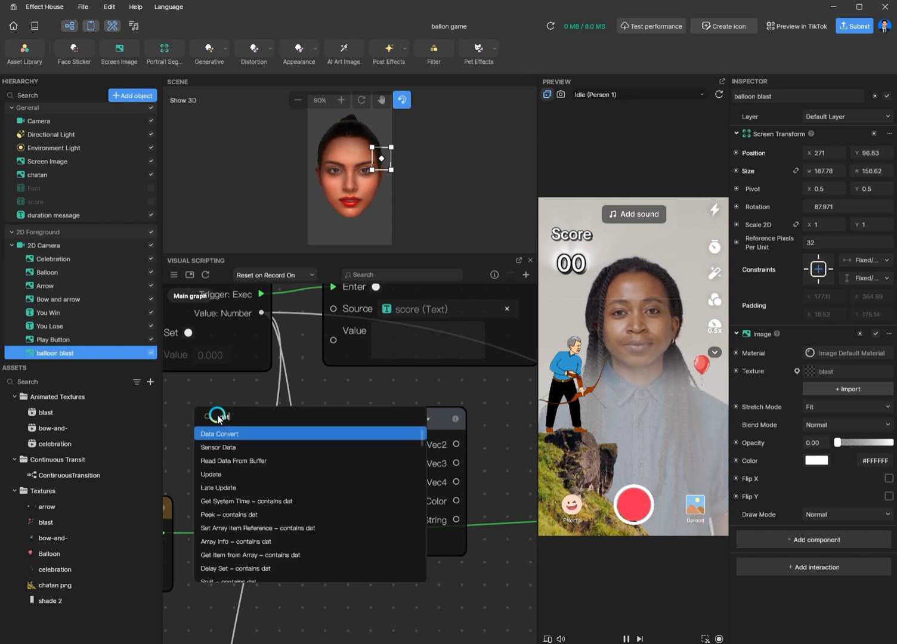
left_click(236, 435)
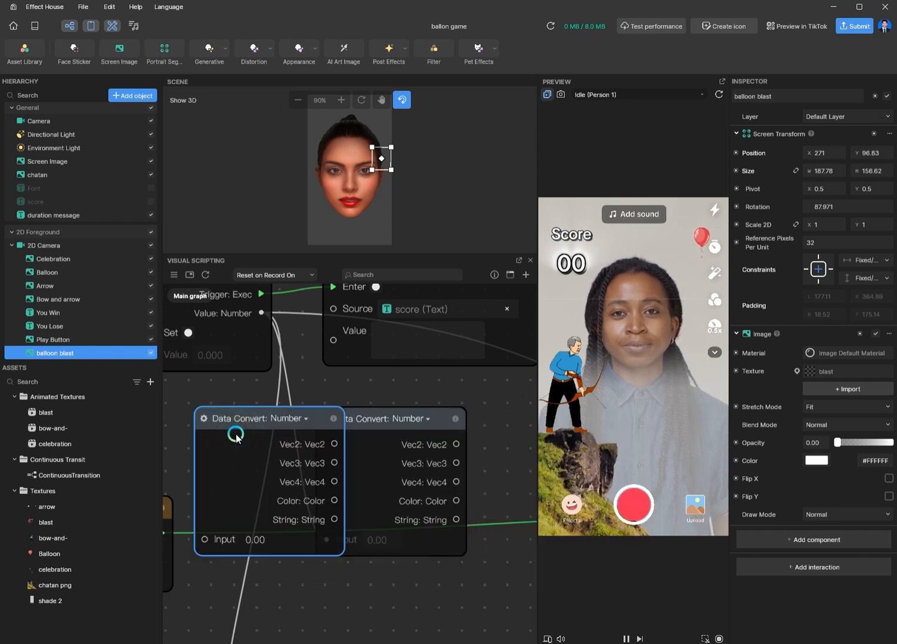
left_click_drag(318, 418, 288, 439)
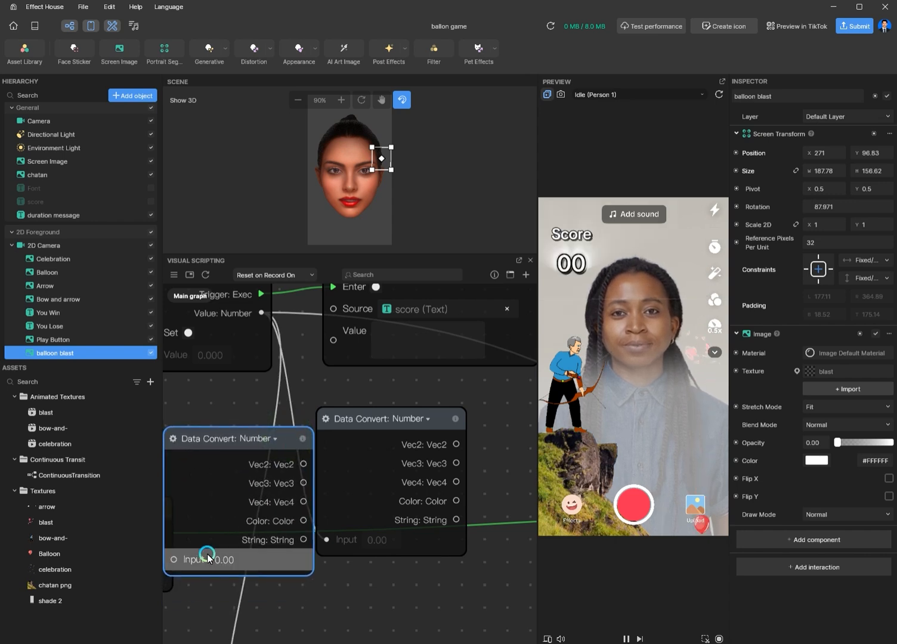
left_click_drag(290, 438, 301, 397)
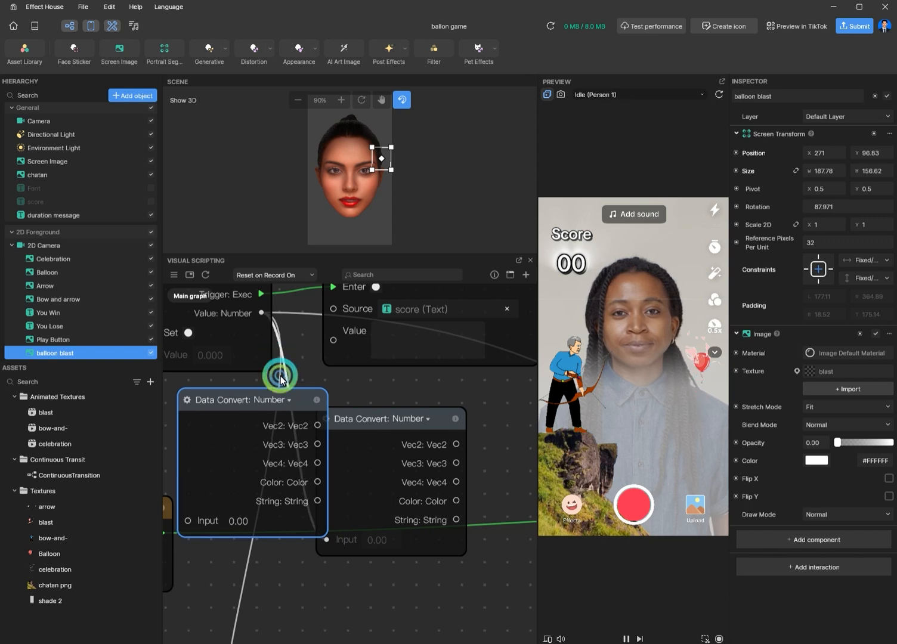
key("Delete")
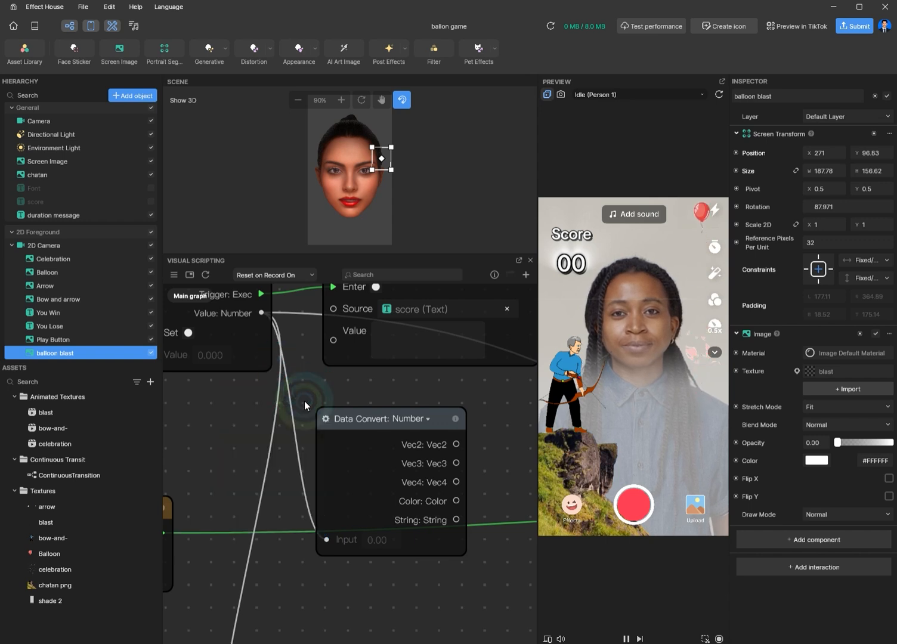
Step: Reposition the Data Convert: Number node just below the score number and Set Text nodes
left_click_drag(376, 416, 365, 413)
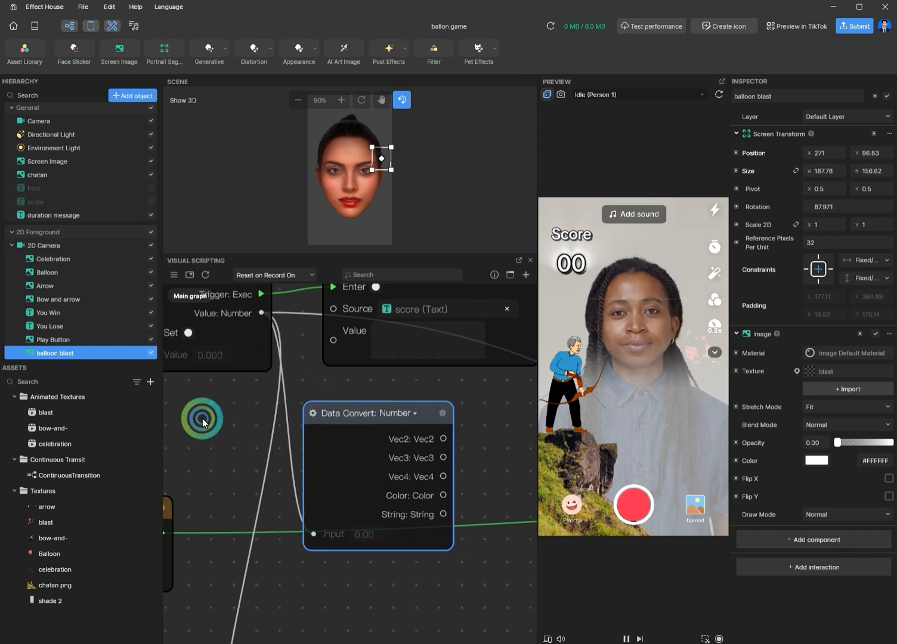
middle_click_drag(202, 419, 281, 507)
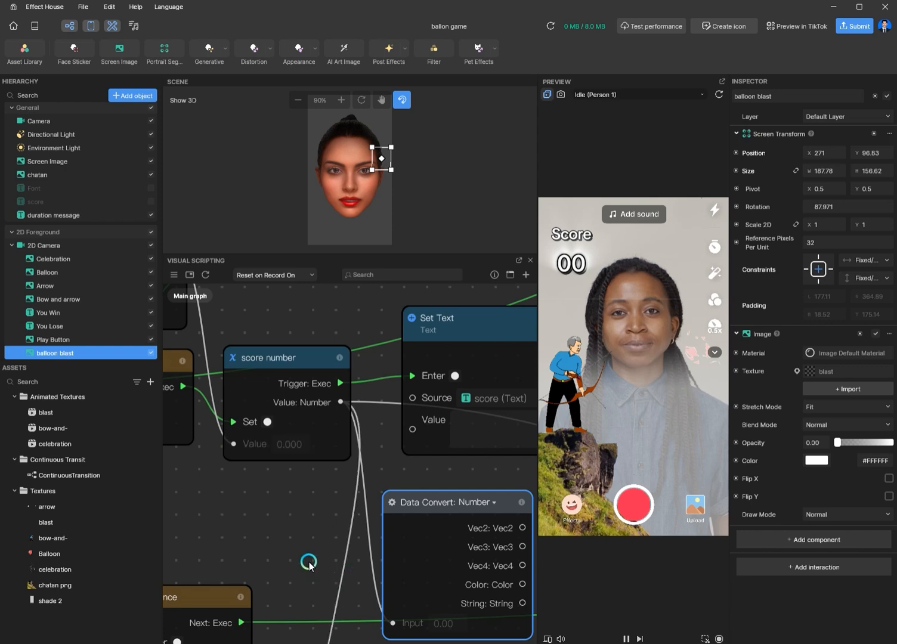
middle_click_drag(309, 561, 258, 541)
middle_click_drag(496, 485, 466, 497)
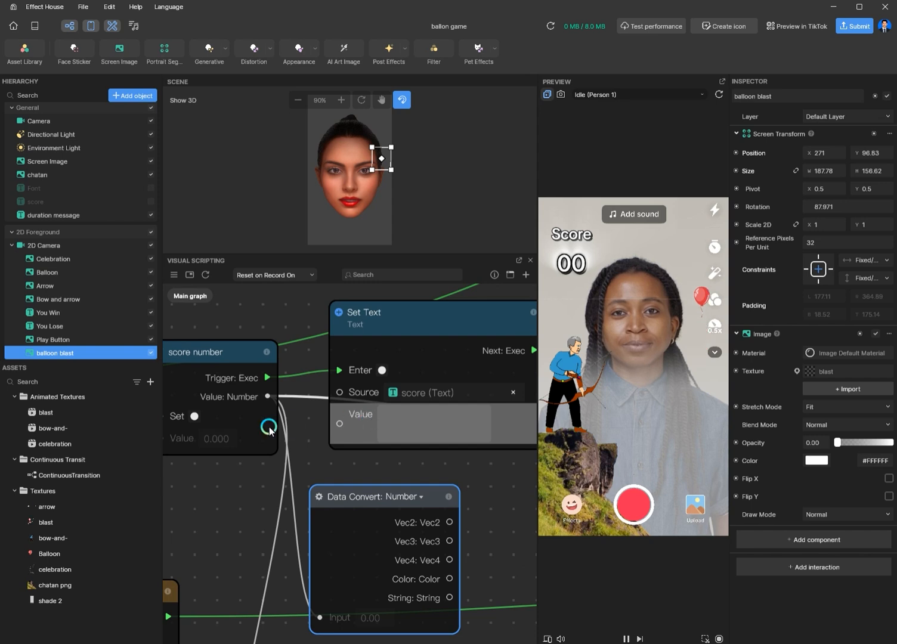
middle_click_drag(256, 430, 262, 419)
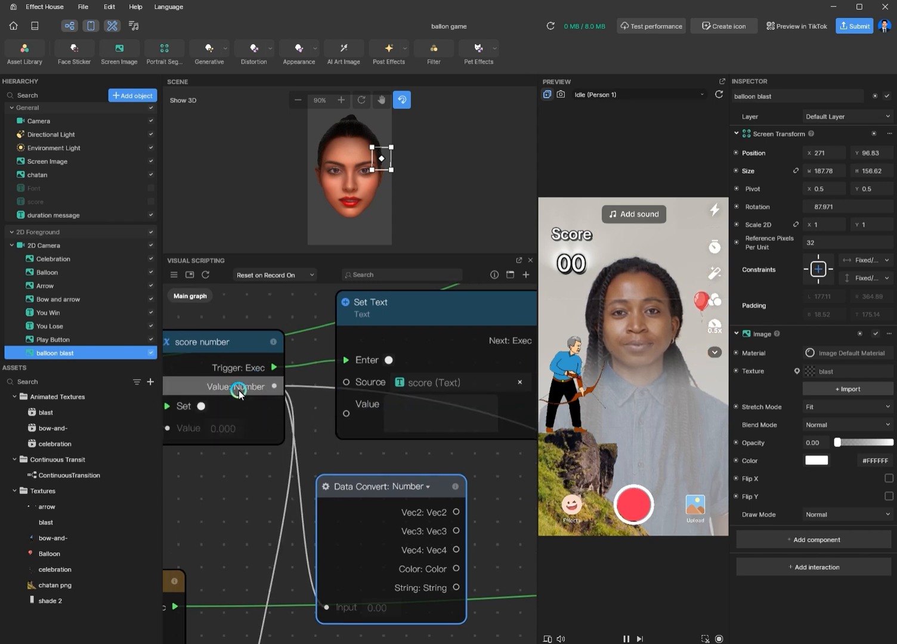
left_click_drag(240, 393, 428, 413)
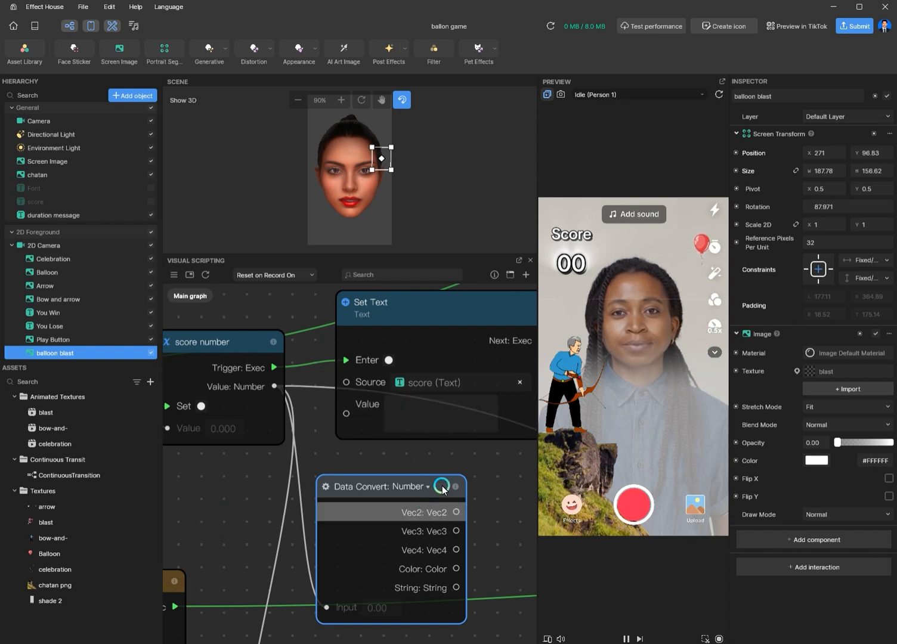
left_click_drag(442, 489, 416, 481)
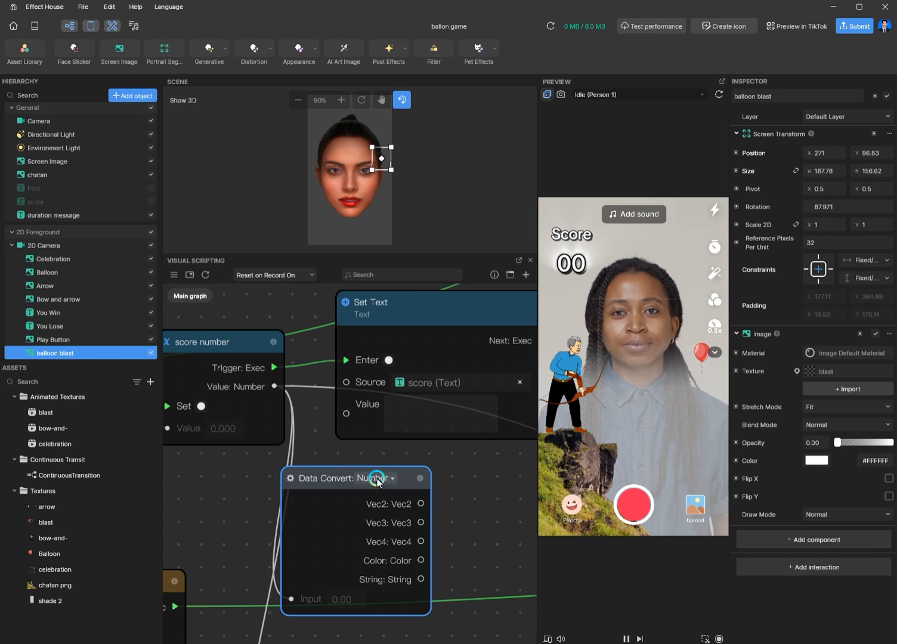
left_click_drag(412, 474, 427, 476)
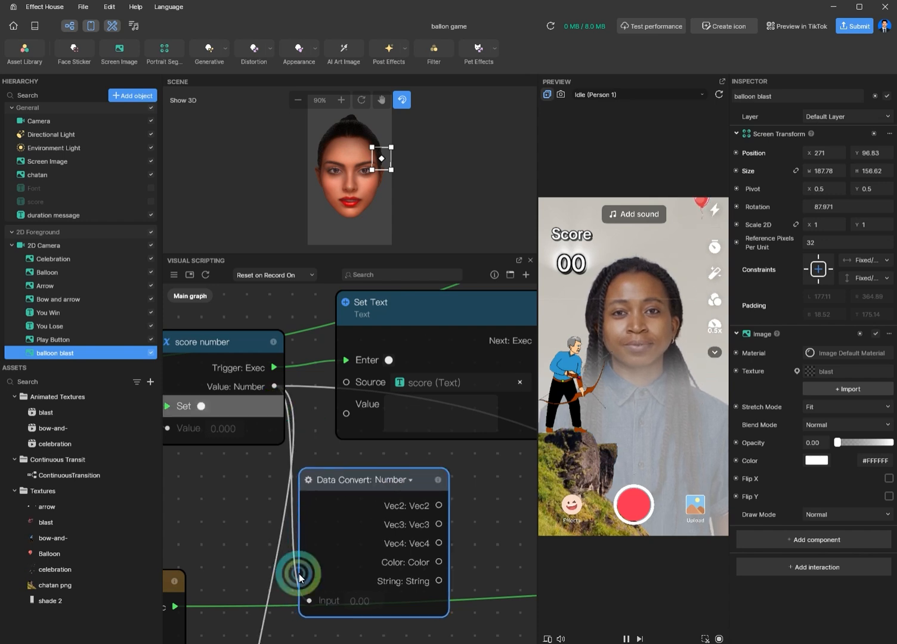
left_click(401, 482)
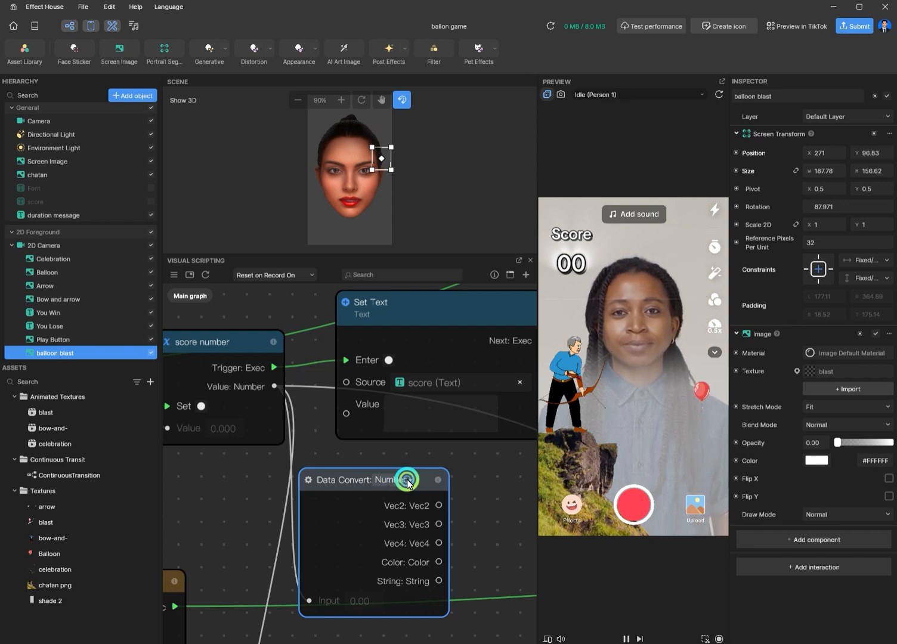
left_click(407, 481)
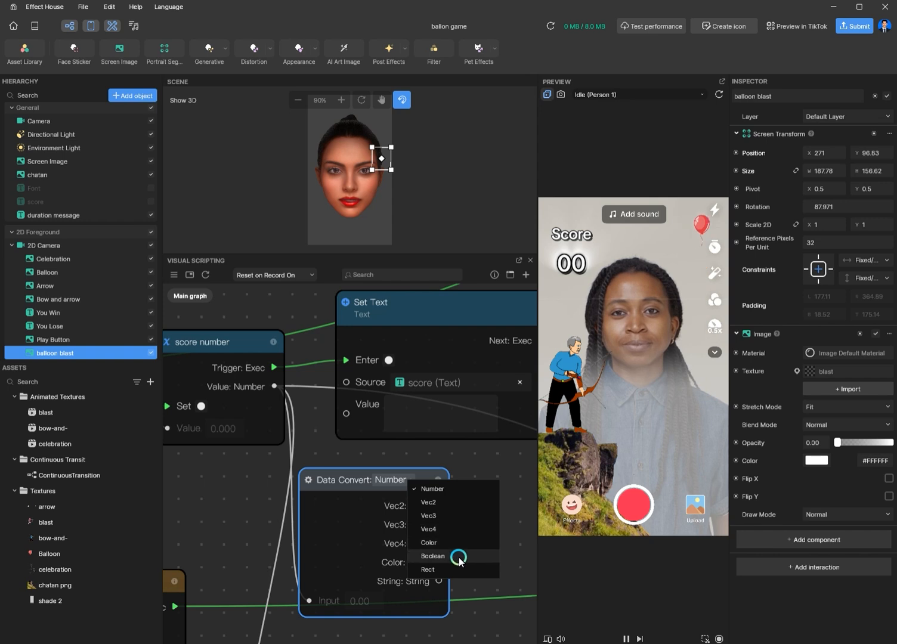
left_click(435, 517)
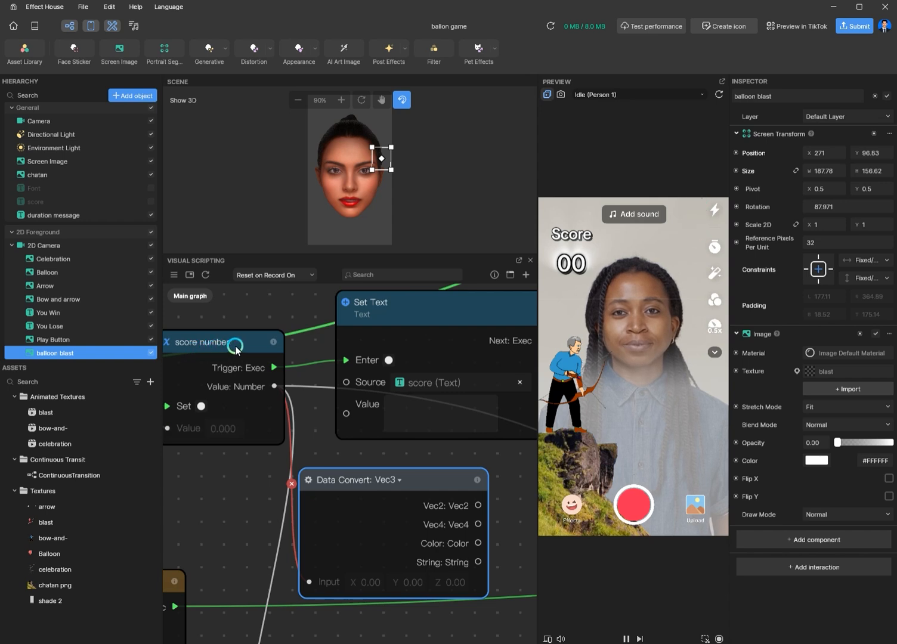
left_click(395, 480)
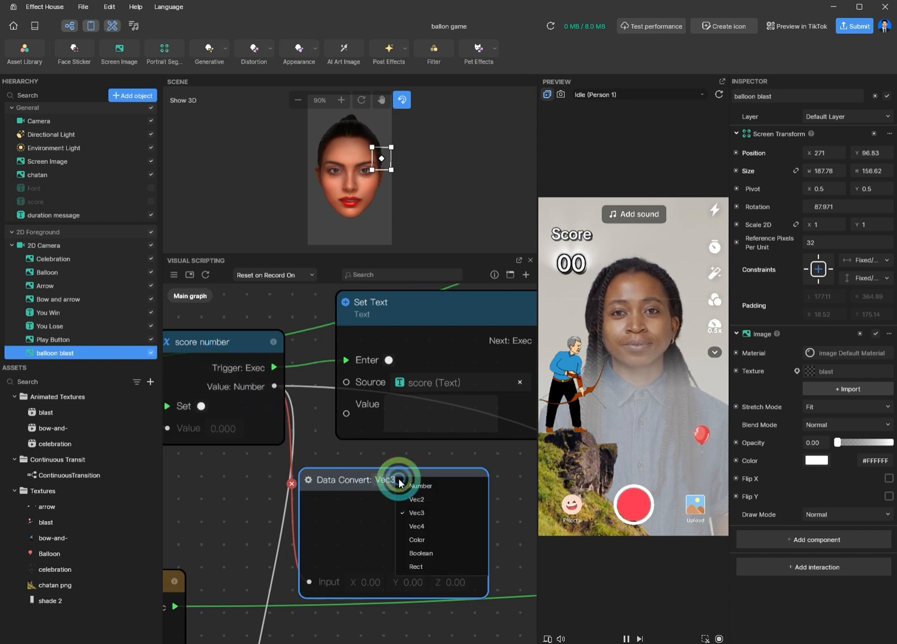
left_click(425, 486)
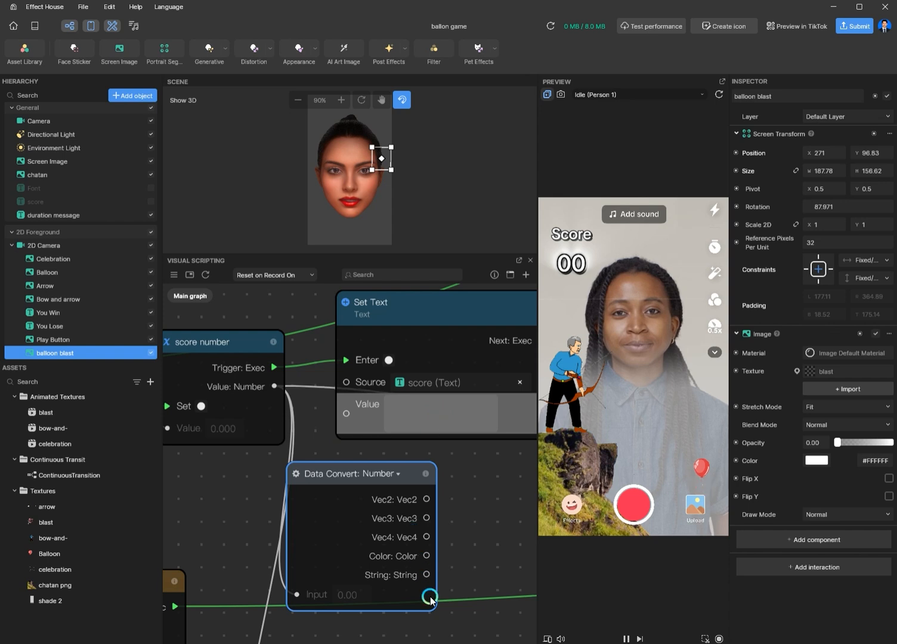
Step: Connect the Data Convert node's String output to the Set Text node's Value input
left_click_drag(427, 576, 345, 417)
scroll(240, 475, "down", 2)
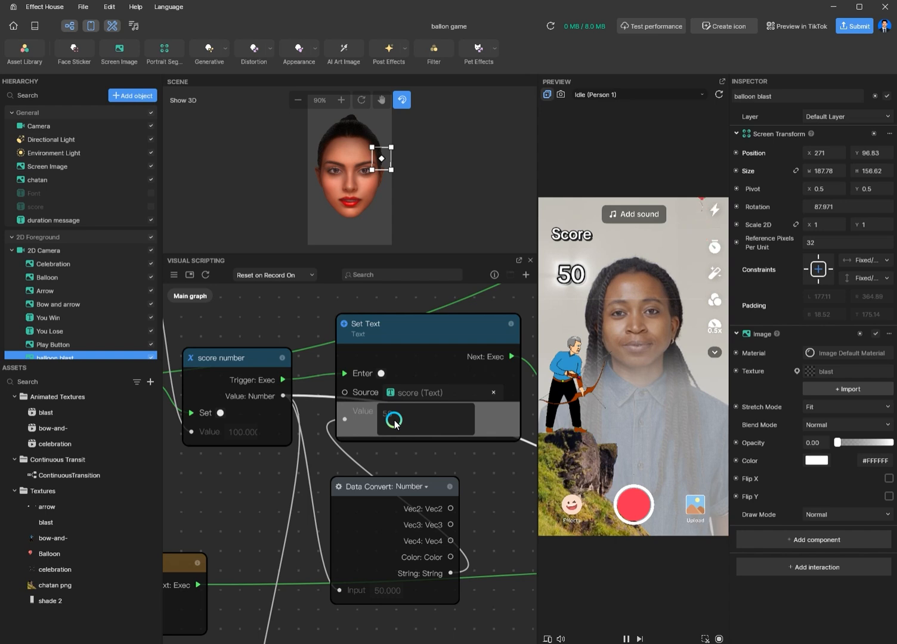
scroll(70, 299, "down", 1)
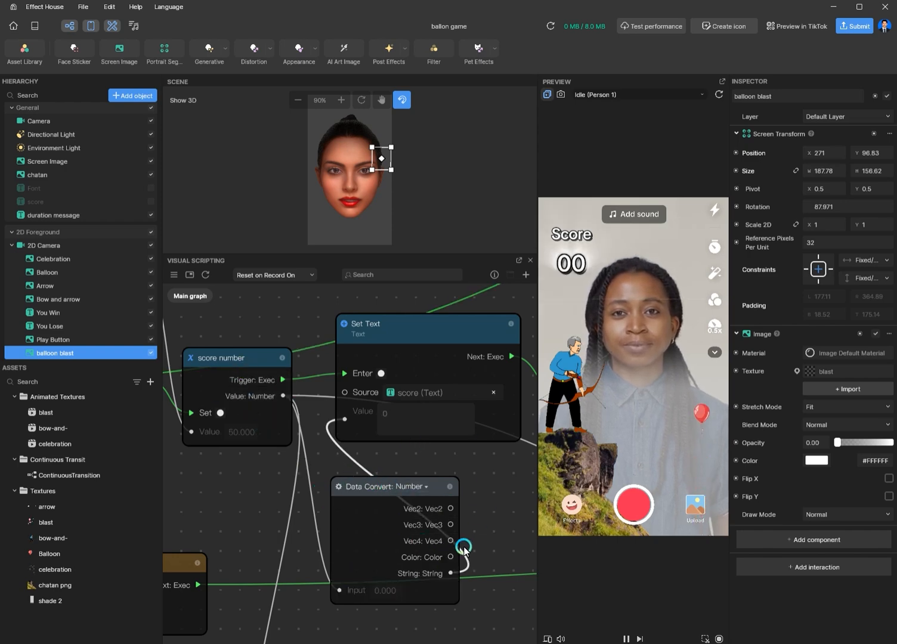
Step: Examine the Transit by Time, Set Size and Wait for Seconds nodes further along the graph
scroll(496, 509, "down", 5)
middle_click_drag(494, 510, 185, 482)
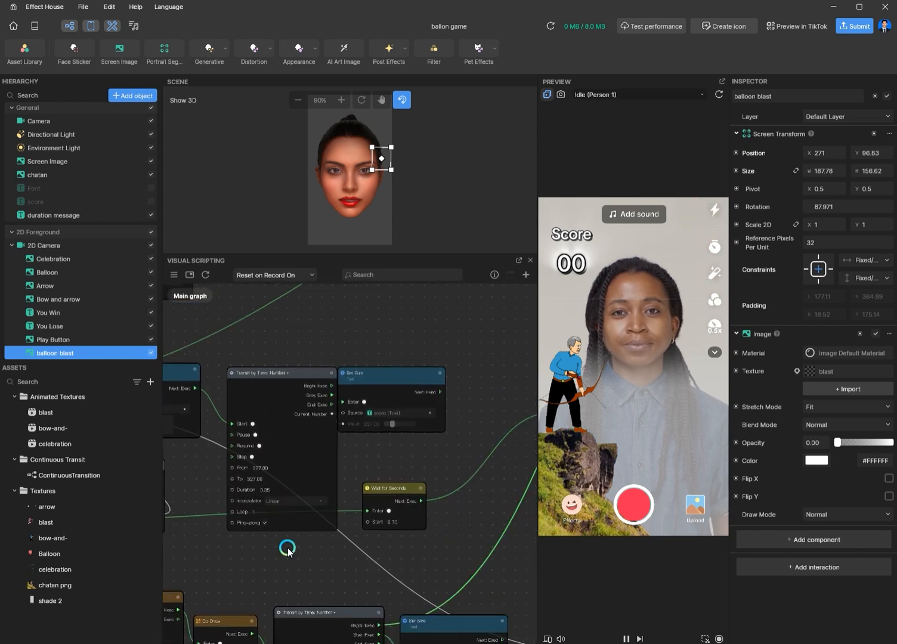
middle_click_drag(287, 547, 344, 517)
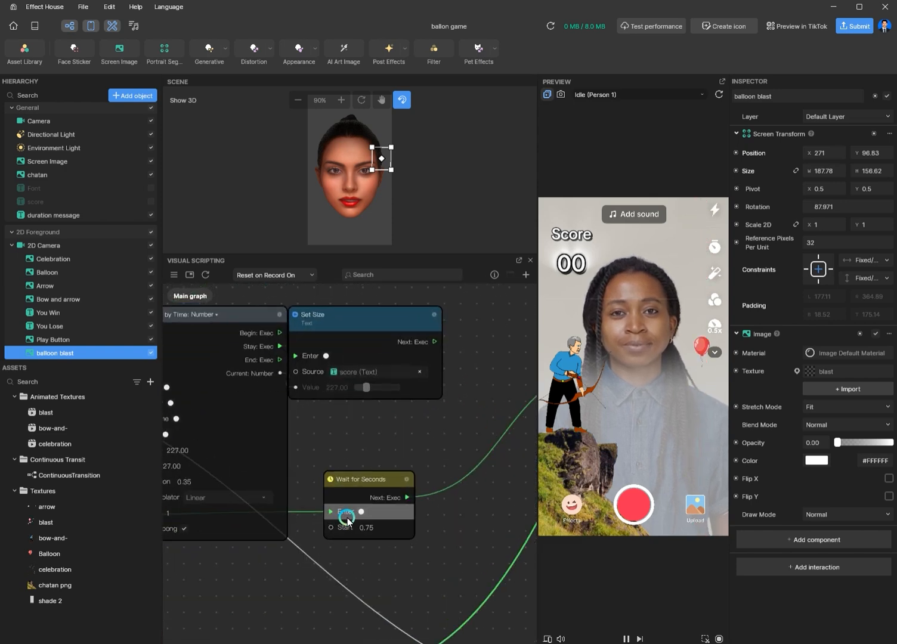
middle_click_drag(516, 500, 526, 575)
scroll(382, 517, "up", 1)
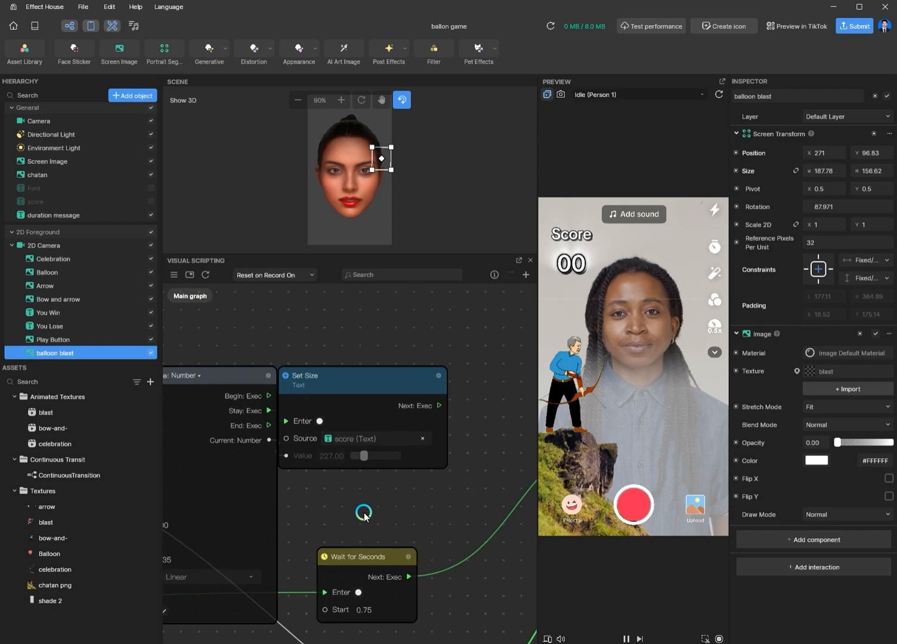
scroll(365, 515, "down", 3)
middle_click_drag(336, 517, 399, 524)
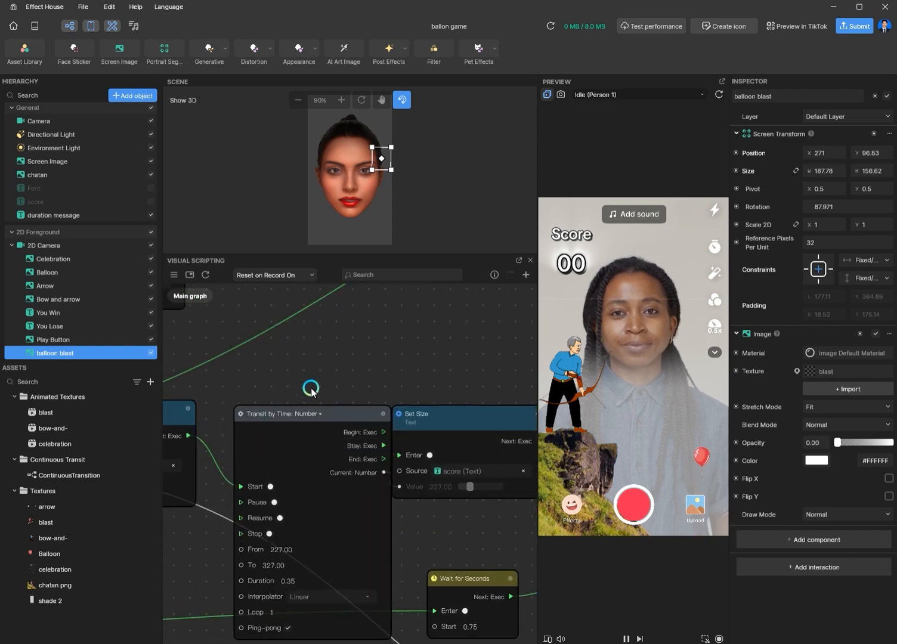
left_click_drag(410, 468, 422, 472)
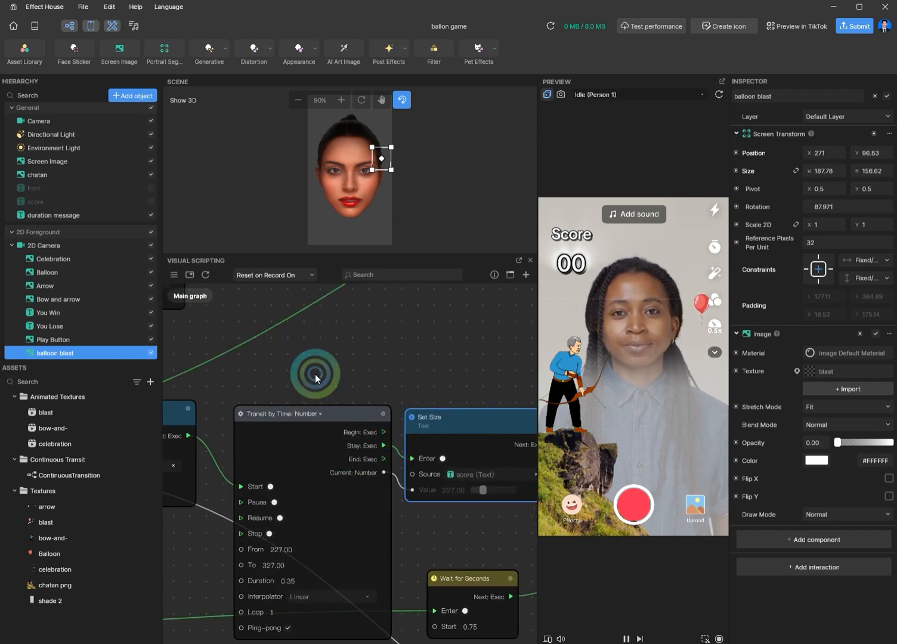
Step: Add three more Exec outputs to the Switch node so it offers outputs 0 through 9
scroll(459, 537, "down", 3)
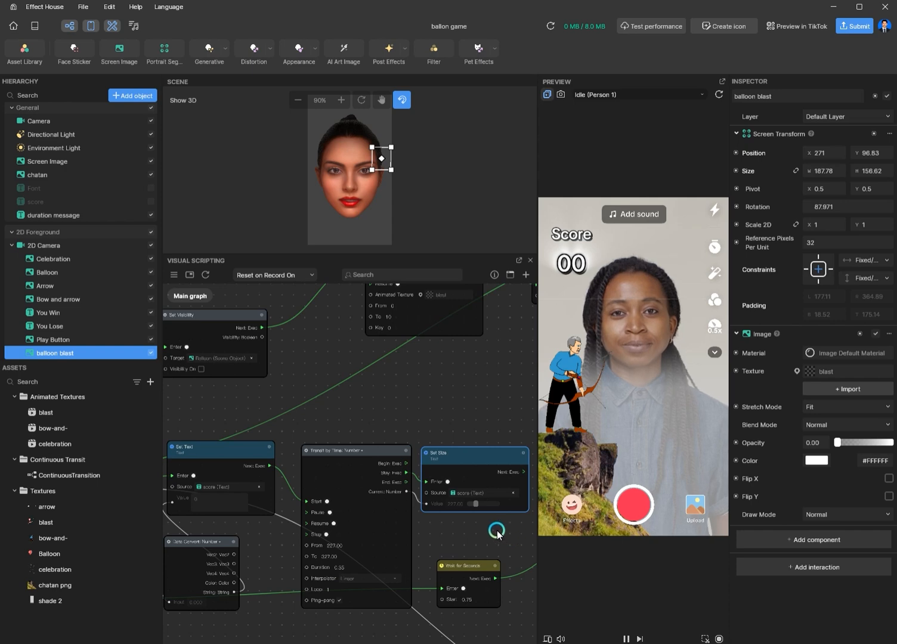
middle_click_drag(496, 531, 121, 502)
scroll(408, 466, "up", 3)
middle_click_drag(491, 508, 474, 539)
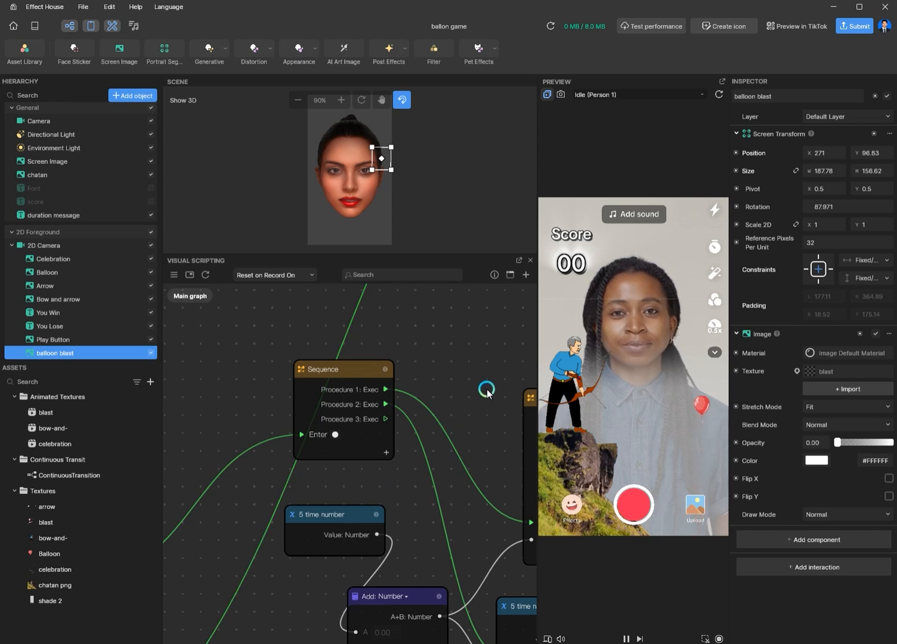
middle_click_drag(483, 386, 263, 316)
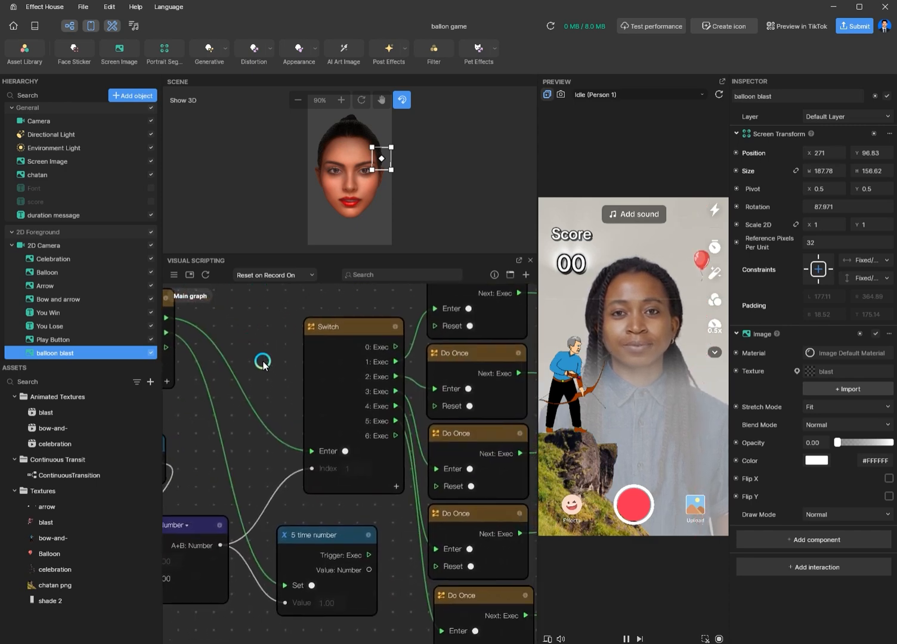
scroll(268, 364, "up", 1)
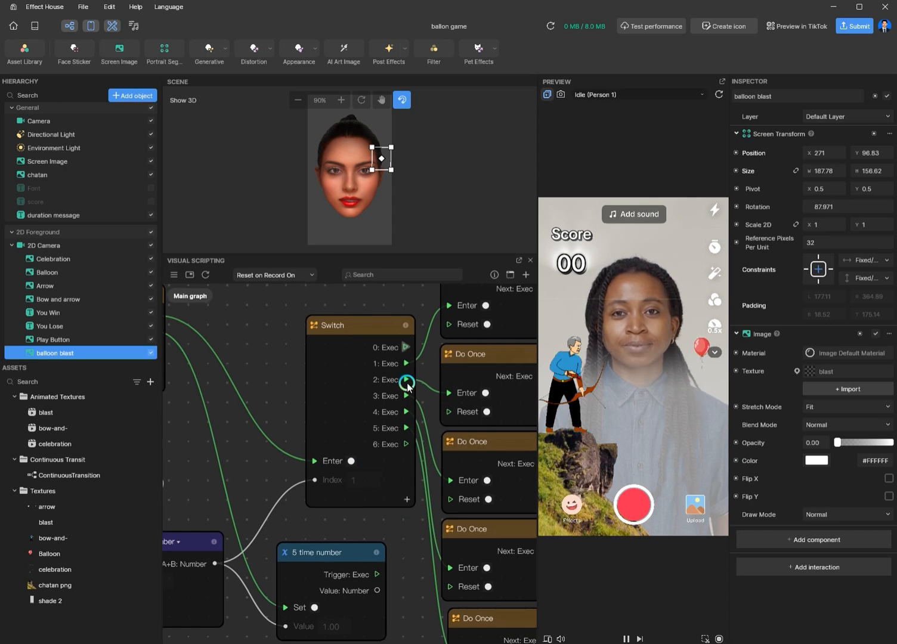
left_click(409, 498)
left_click(409, 517)
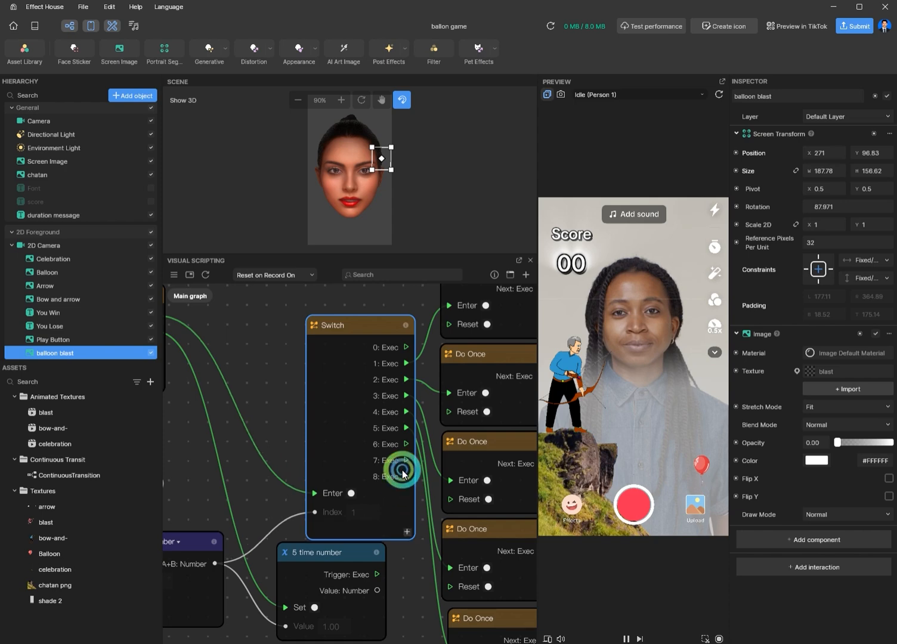
left_click(407, 532)
Step: Examine the Do Once nodes wired to the Switch node's outputs
scroll(310, 456, "up", 1)
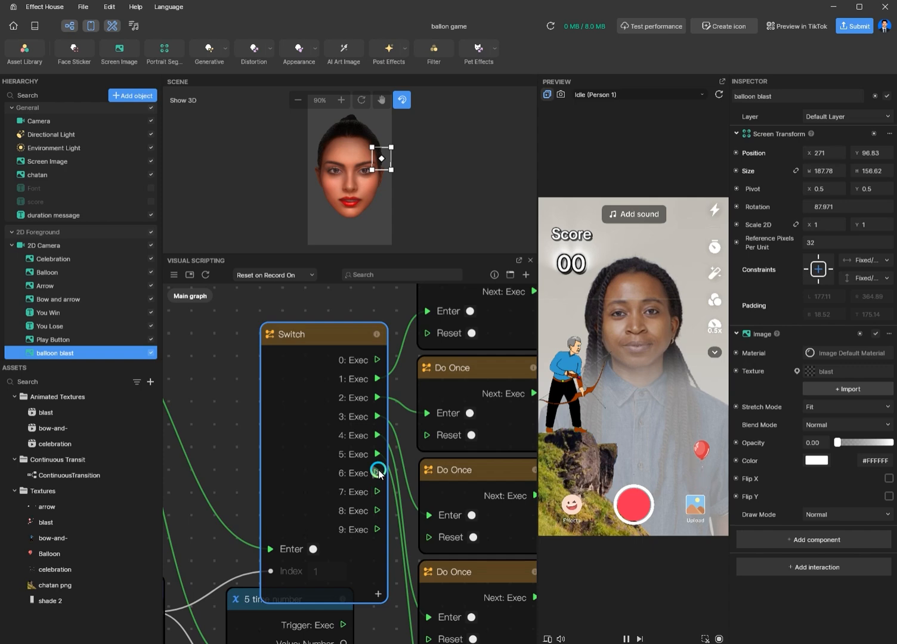
scroll(230, 415, "down", 2)
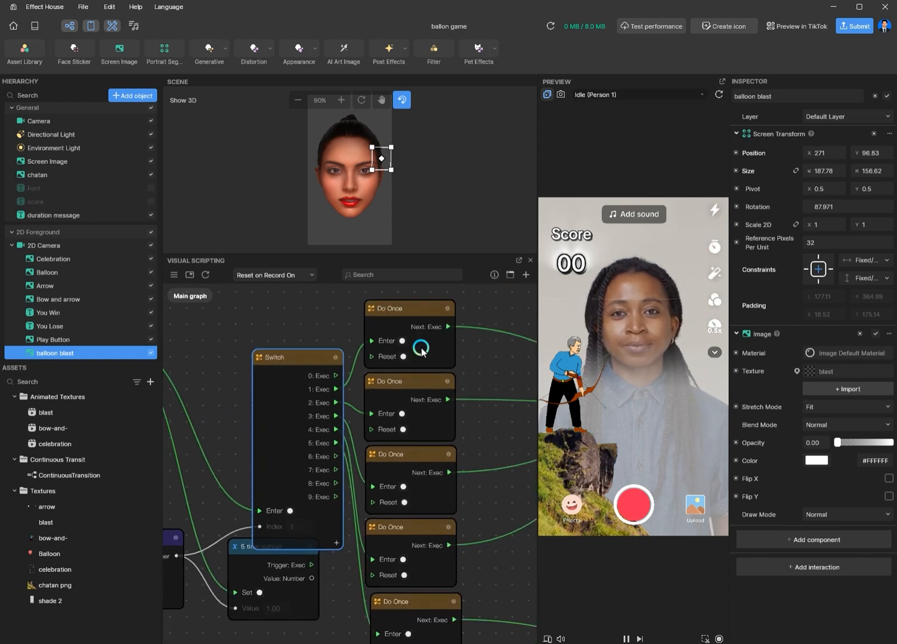
middle_click_drag(493, 370, 440, 384)
scroll(307, 356, "up", 3)
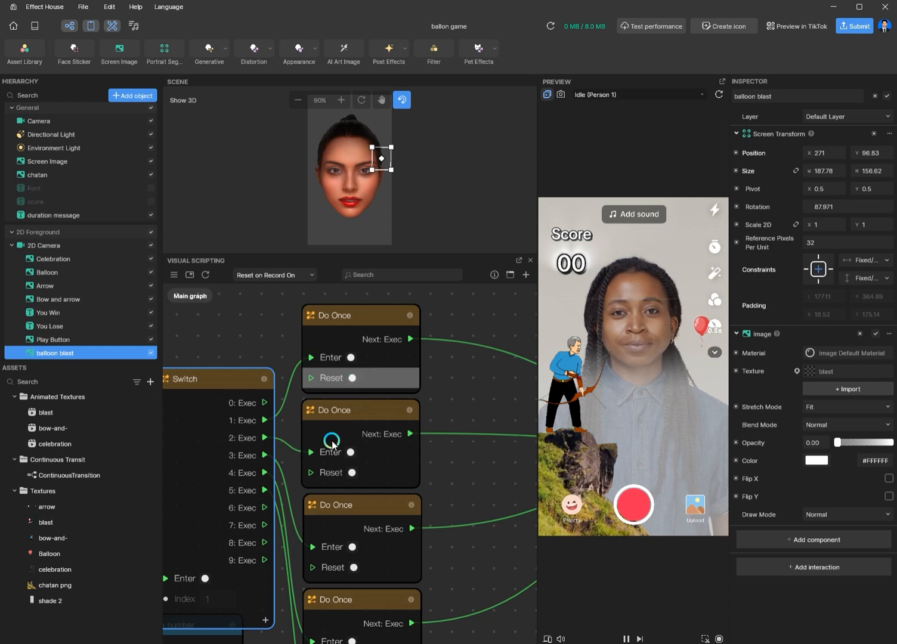
scroll(275, 385, "down", 3)
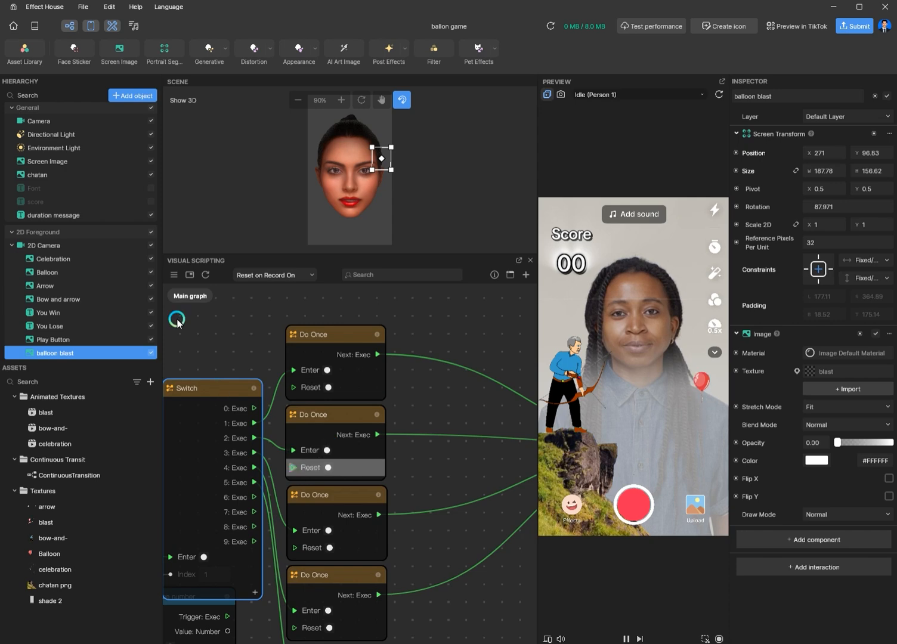
middle_click_drag(198, 331, 387, 309)
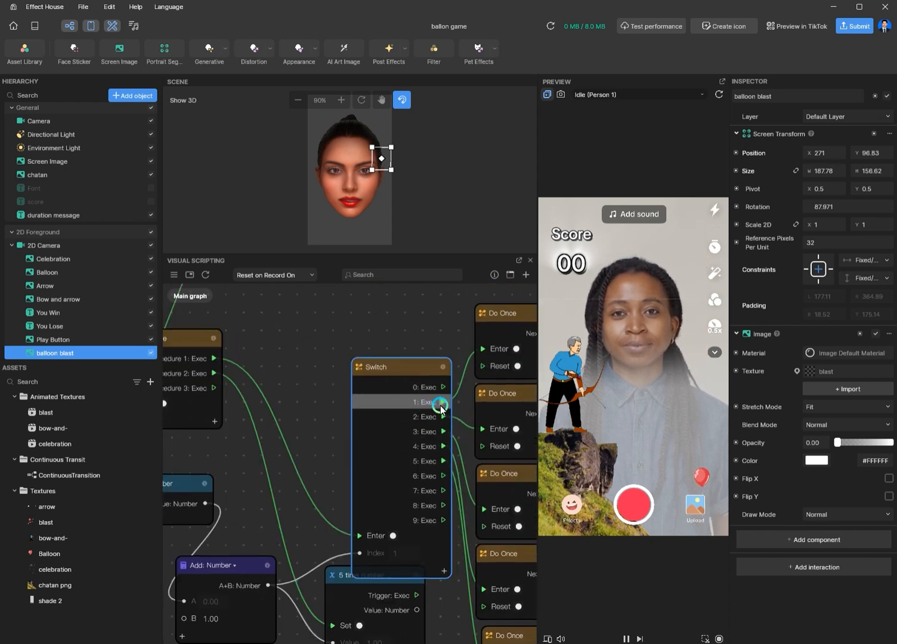
scroll(322, 438, "down", 3)
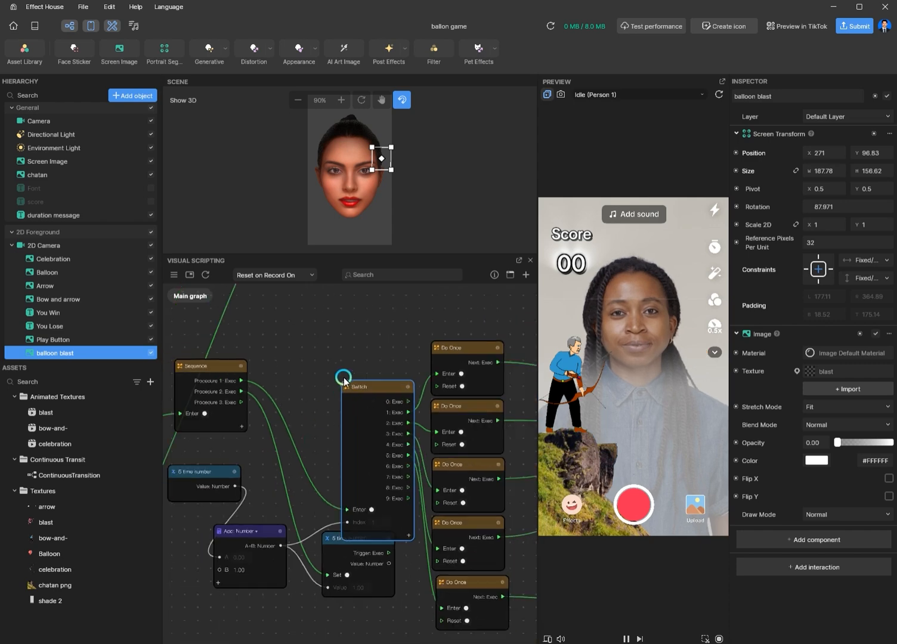
scroll(367, 381, "up", 3)
middle_click_drag(430, 350, 438, 301)
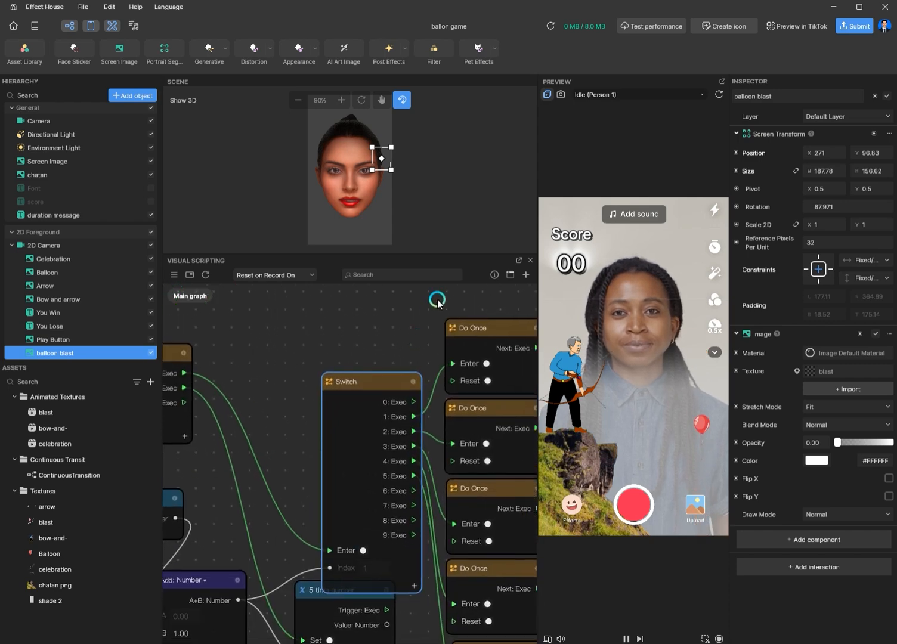
scroll(364, 536, "up", 2)
scroll(375, 537, "up", 1)
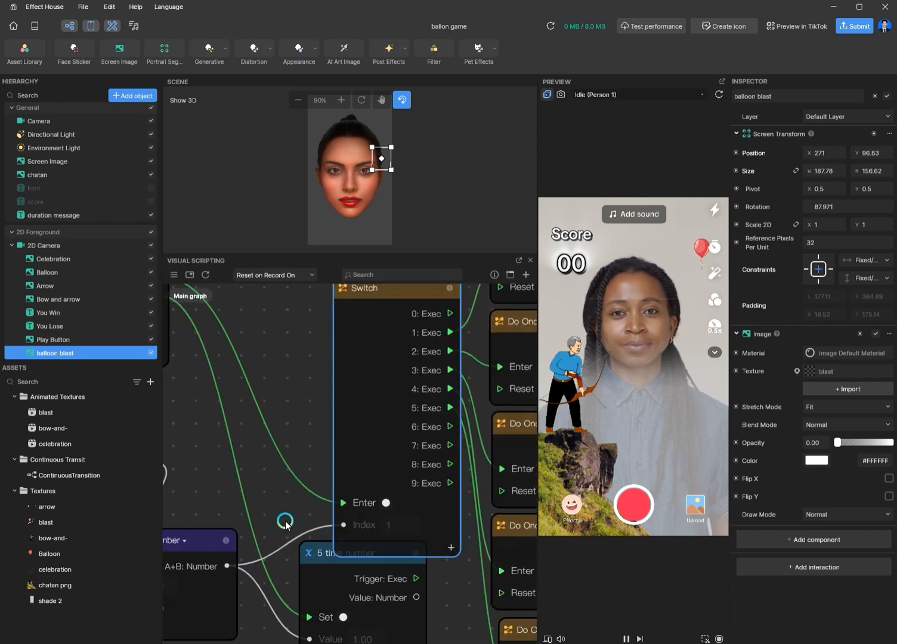
Step: Reposition the 5 time number variable node beside the Add: Number node
middle_click_drag(306, 481, 364, 388)
middle_click_drag(261, 578, 326, 599)
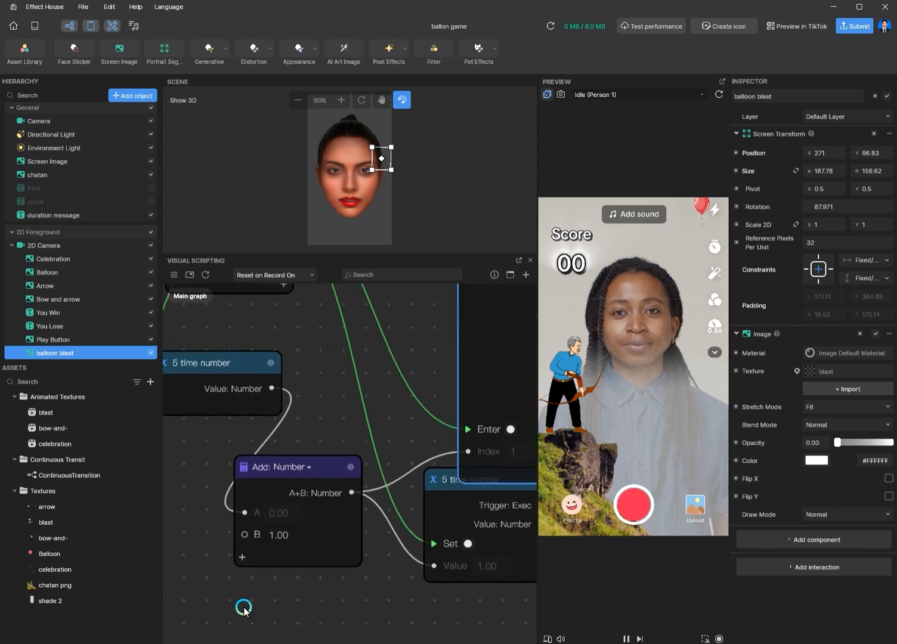
mouse_move(193, 444)
middle_mouse_down()
mouse_move(242, 469)
mouse_move(199, 457)
middle_mouse_up()
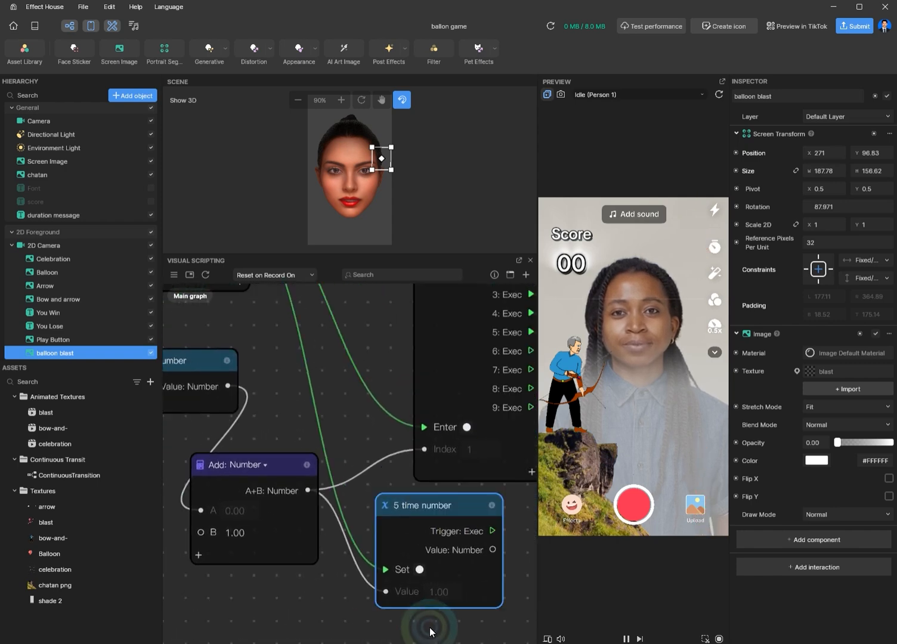
left_click(427, 620)
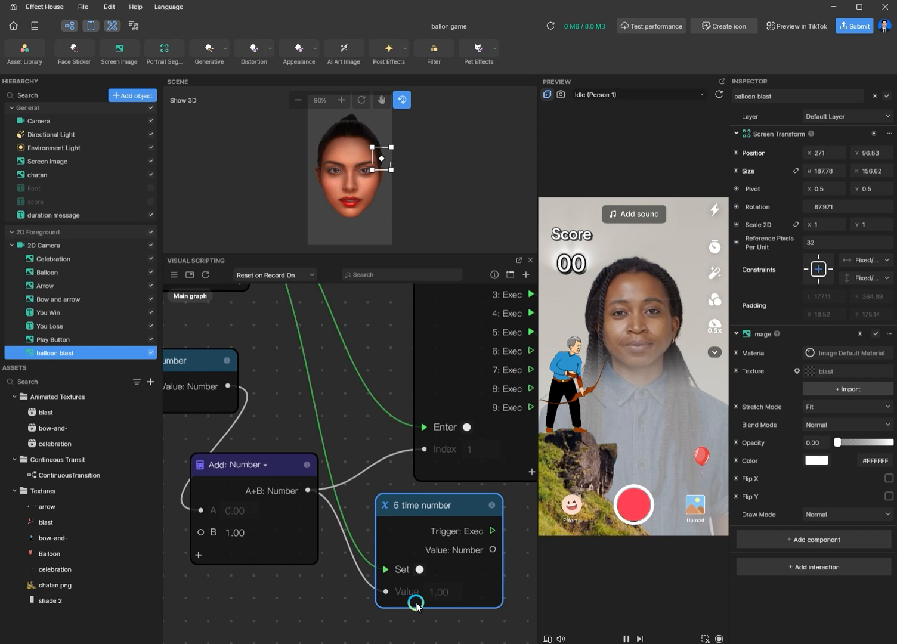
left_click(208, 464)
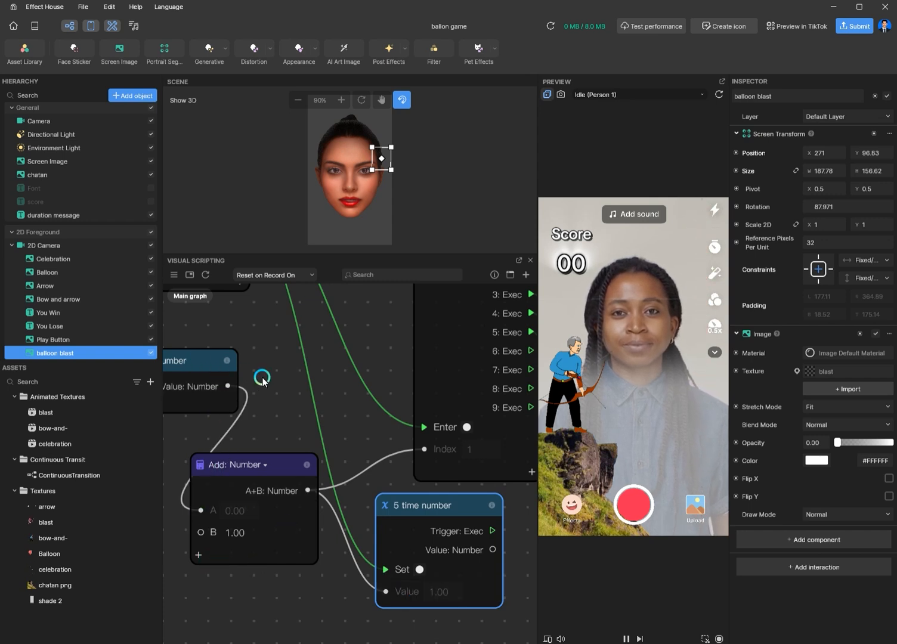
middle_click_drag(263, 375, 292, 383)
left_click_drag(222, 364, 261, 359)
left_click(240, 362)
left_click(249, 361)
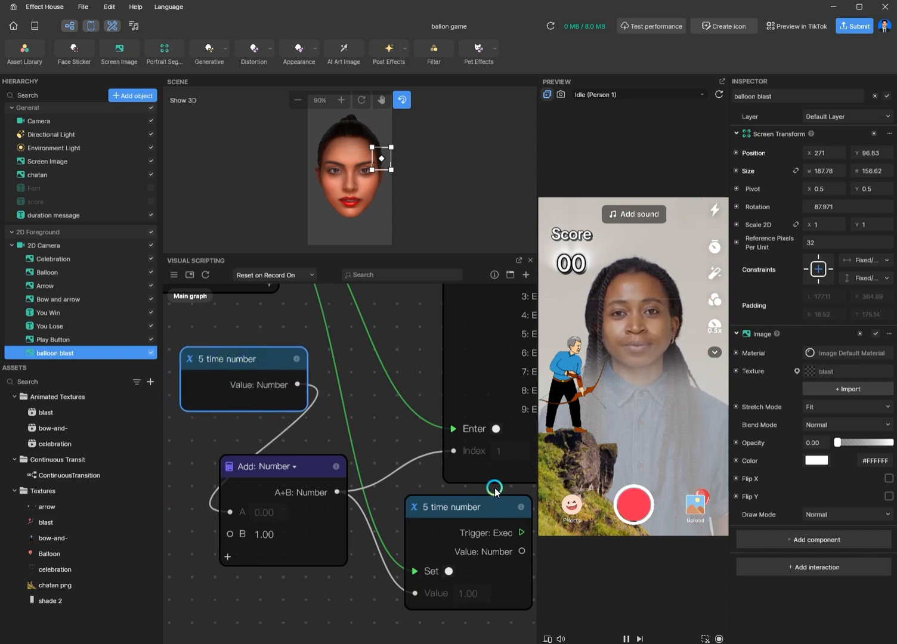
middle_click_drag(338, 596, 307, 587)
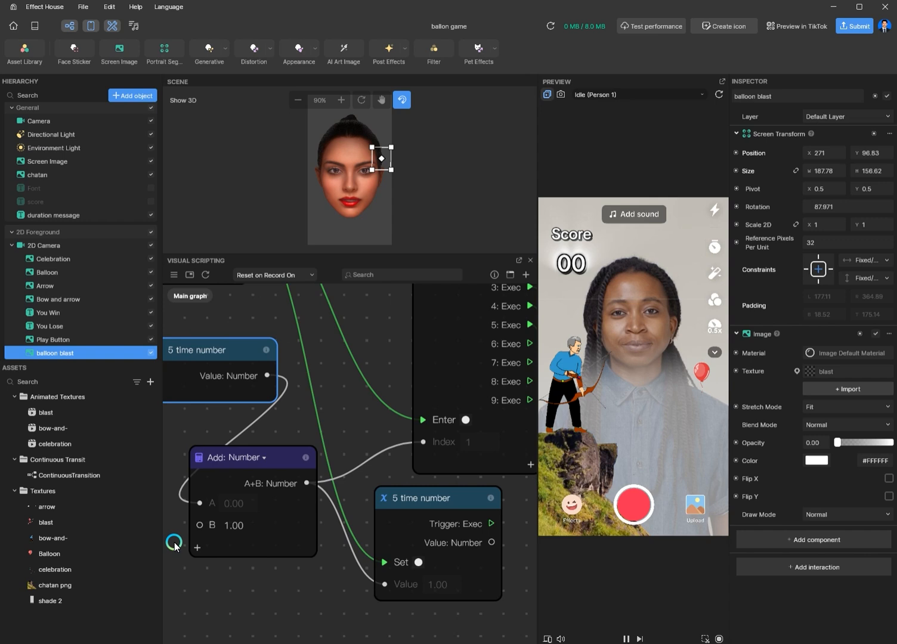
Step: Inspect the Add: Number and 5 time number nodes and their links to the Switch node's Index
left_click(234, 526)
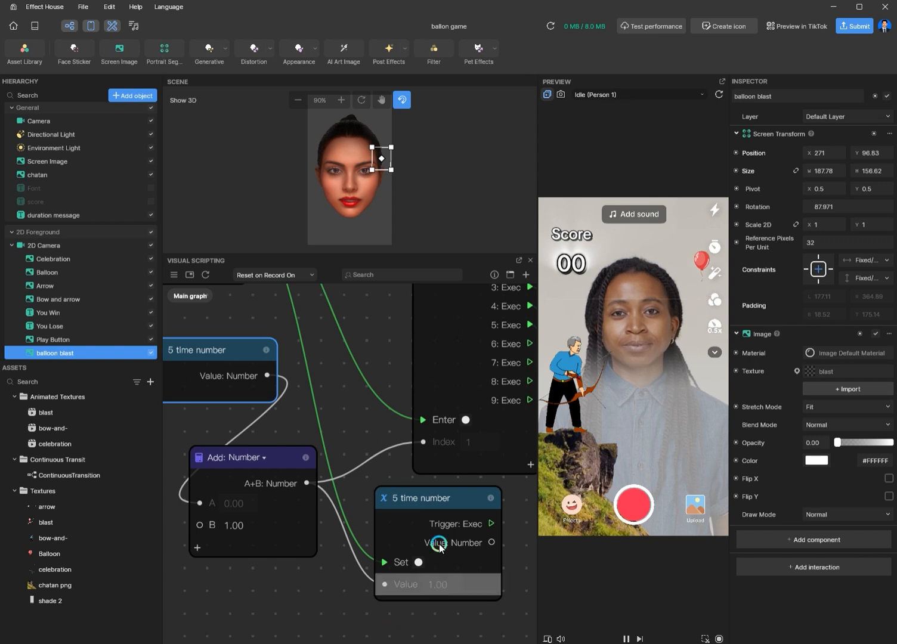
left_click(470, 501)
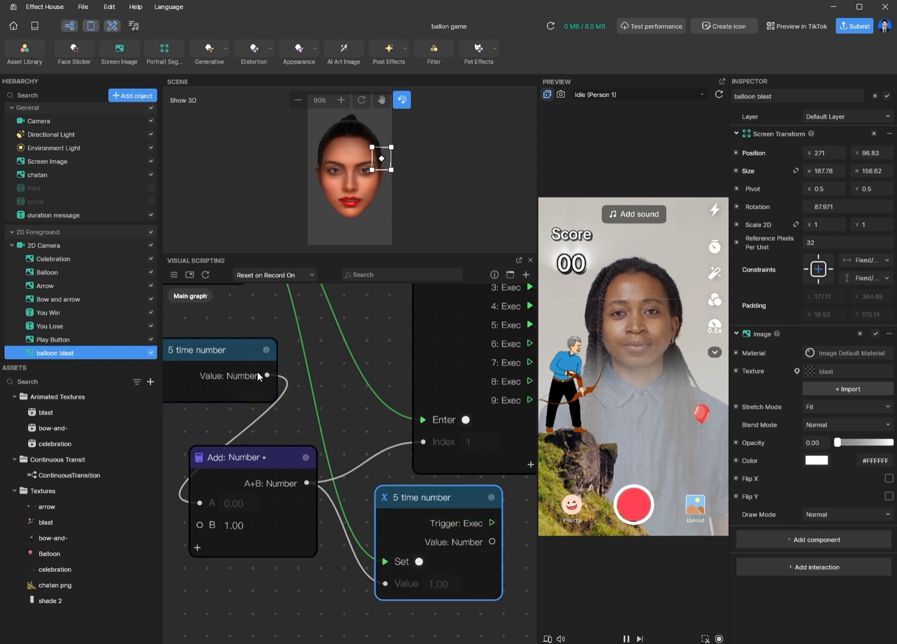
left_click(225, 358)
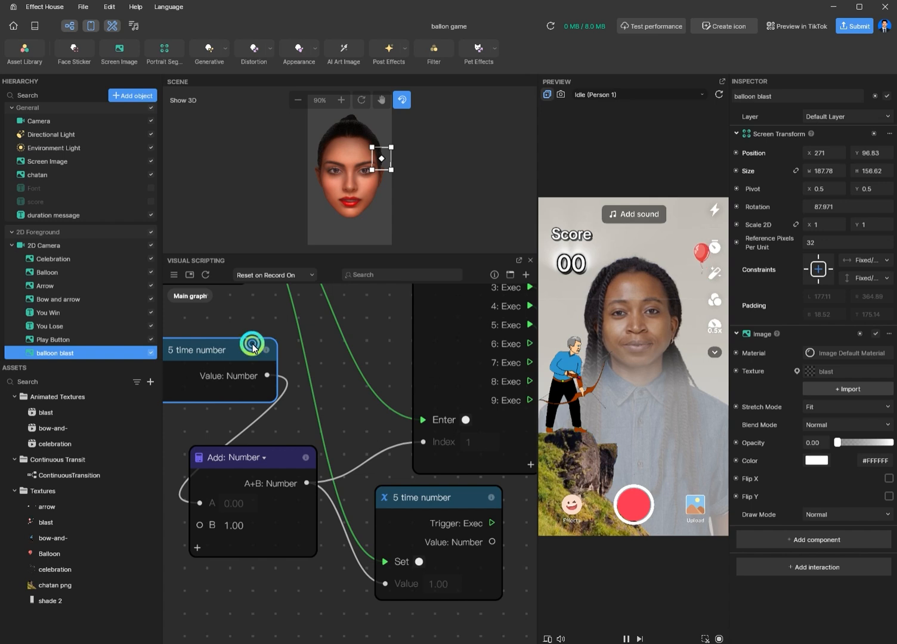
left_click(459, 498)
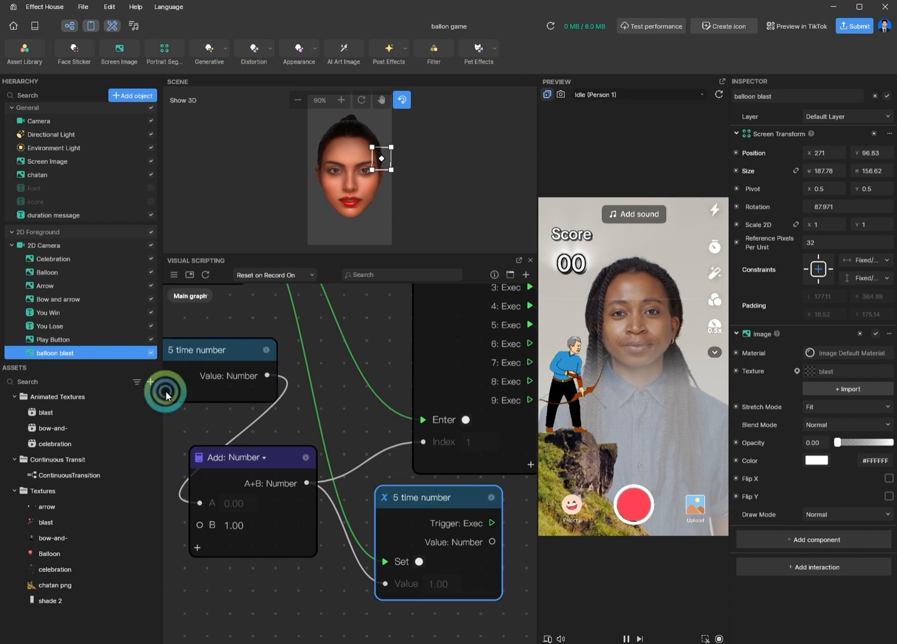
left_click(184, 352)
left_click(469, 497)
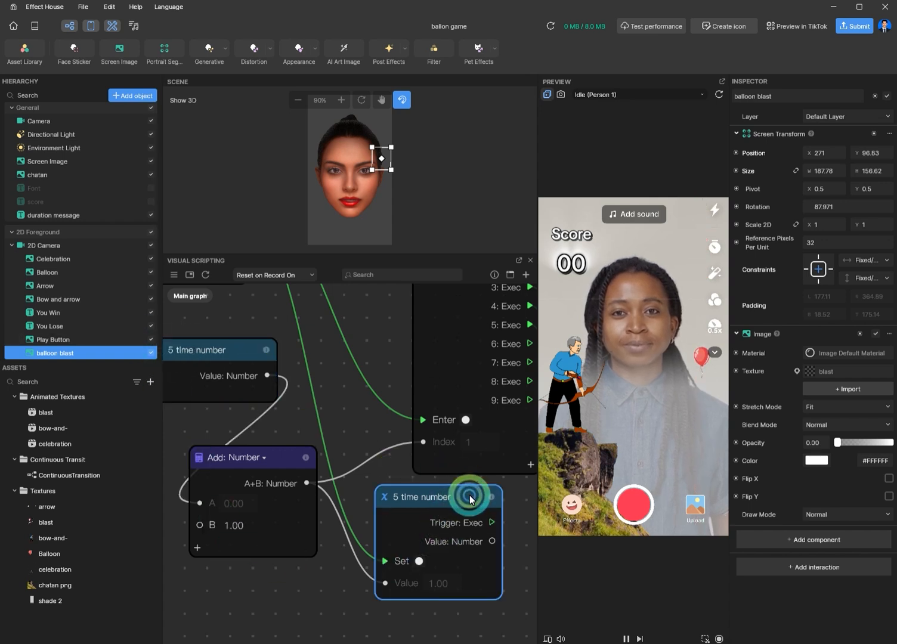
left_click(445, 574)
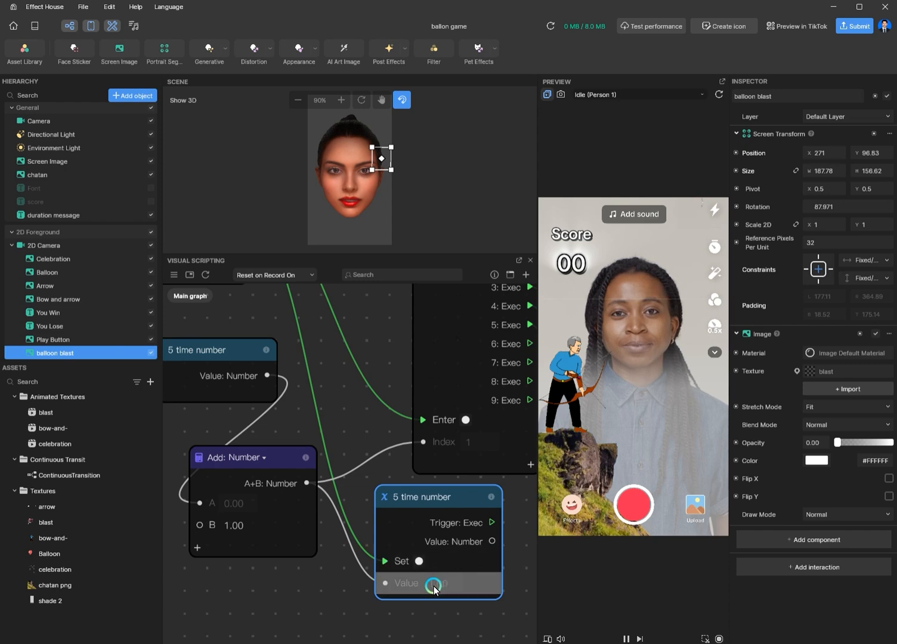
left_click(391, 471)
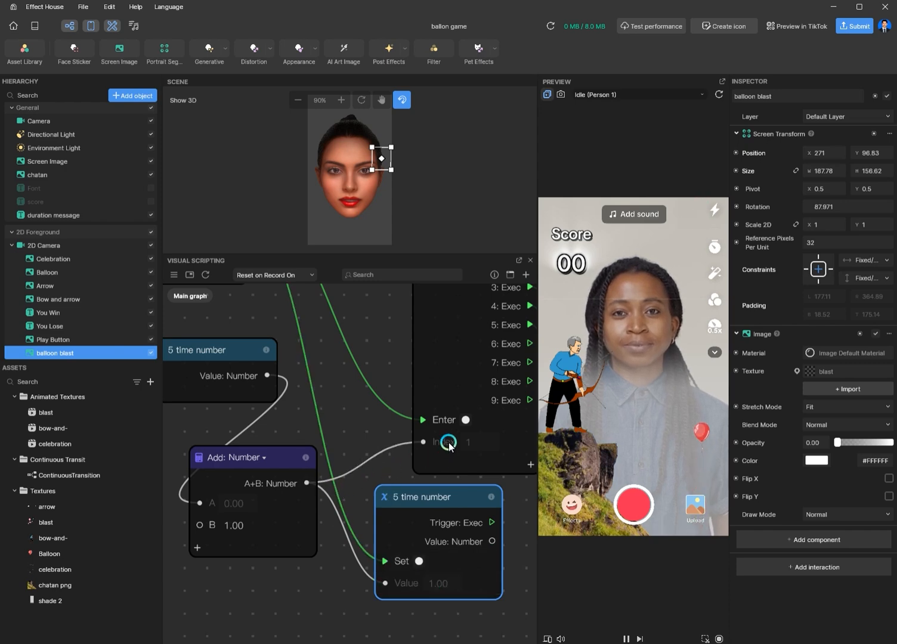
left_click(493, 523)
middle_click_drag(517, 497, 429, 562)
middle_click_drag(238, 372, 196, 433)
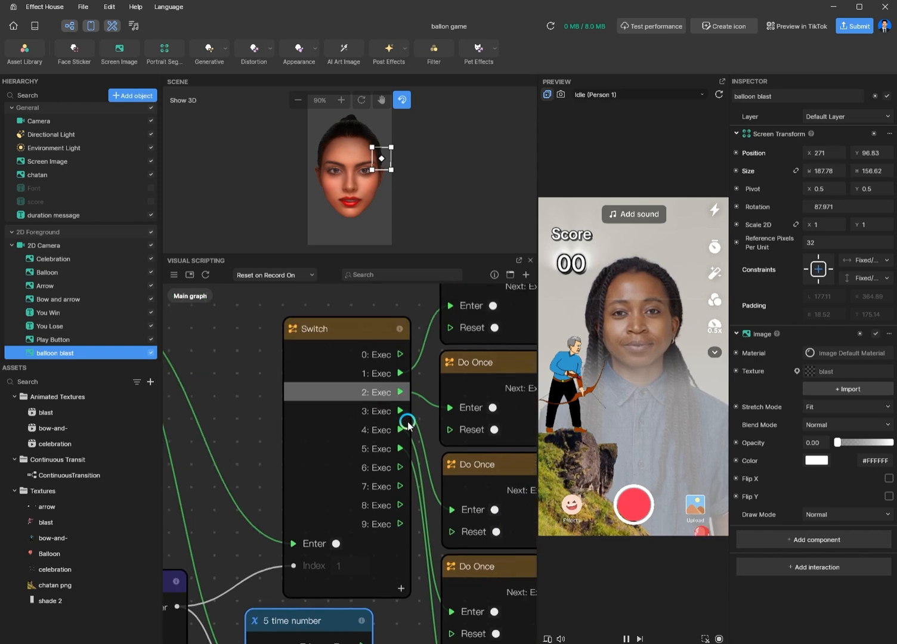
left_click_drag(404, 415, 422, 431)
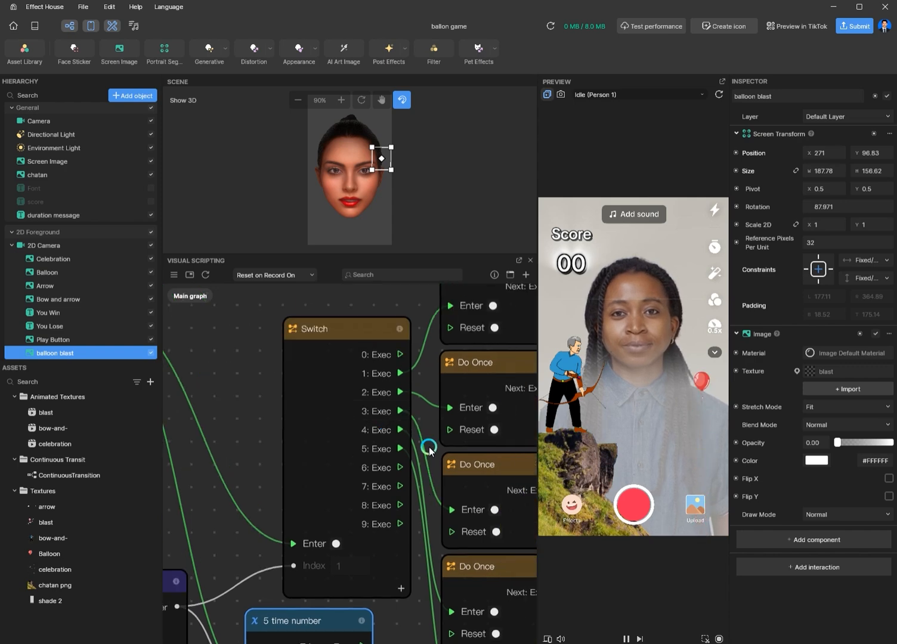
Step: Examine the Set Position node and the Do Once chain after the Switch node
scroll(206, 400, "down", 4)
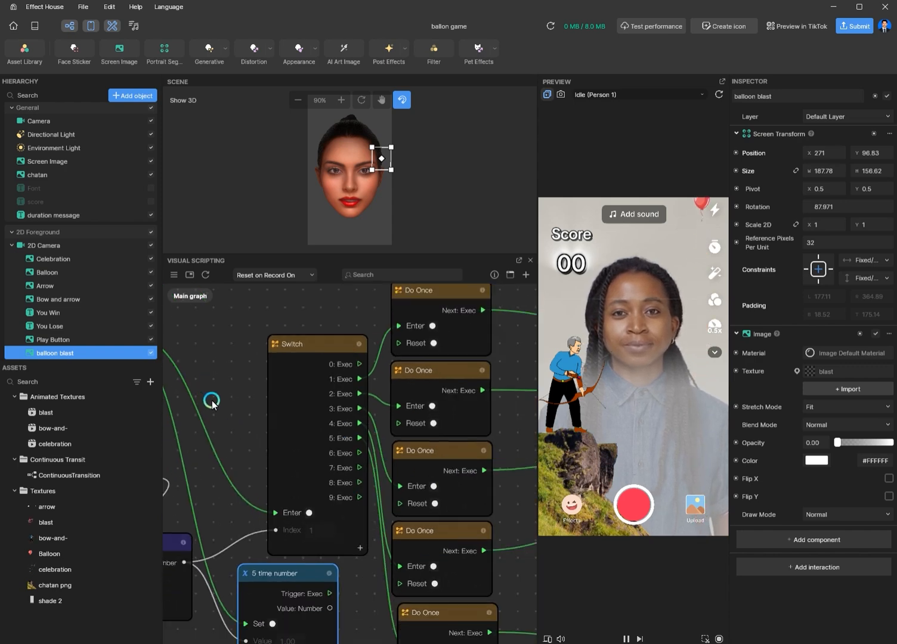
middle_click_drag(490, 364, 245, 400)
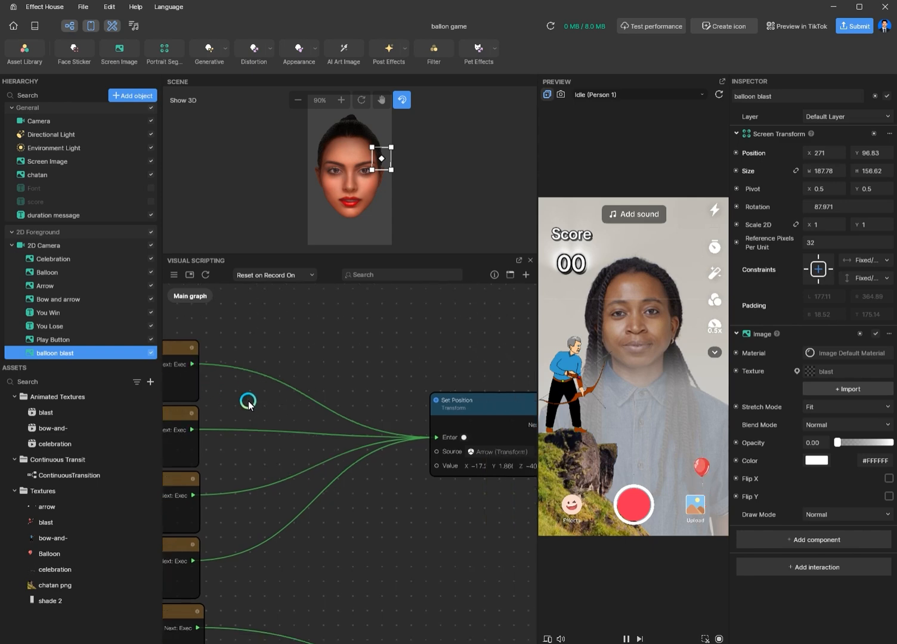
middle_click_drag(463, 519, 453, 497)
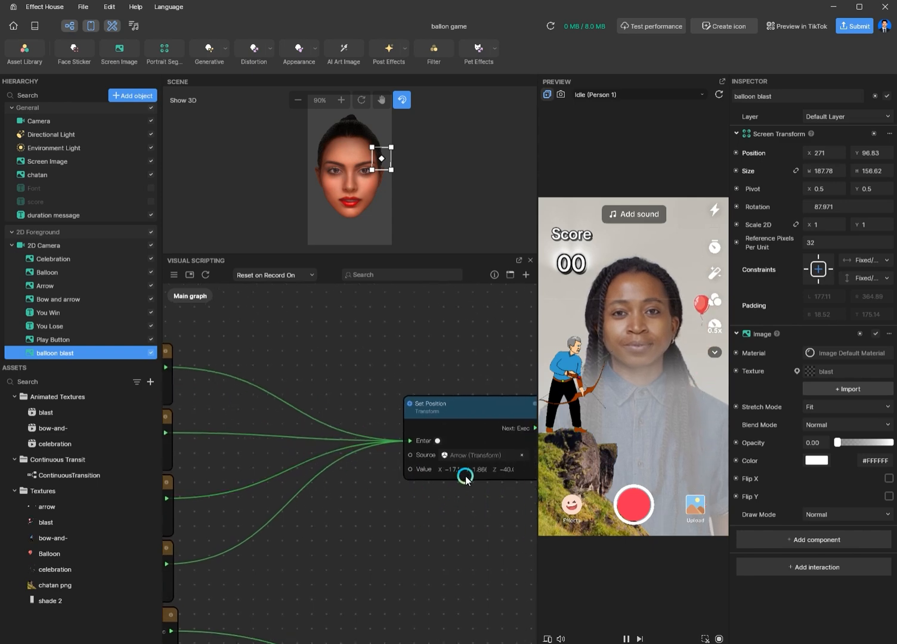
scroll(465, 477, "up", 2)
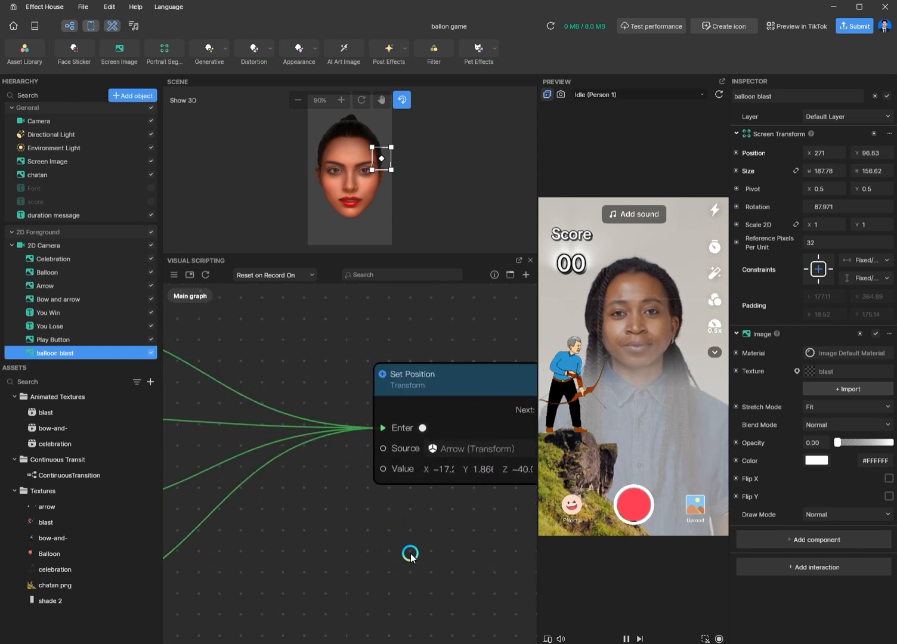
scroll(444, 543, "down", 1)
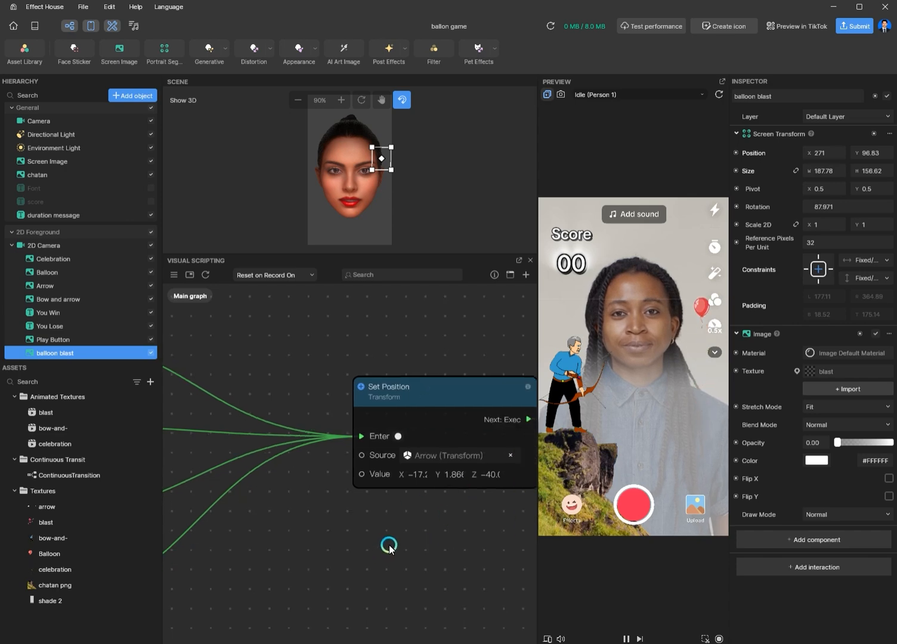
scroll(388, 548, "down", 2)
middle_click_drag(255, 559, 464, 577)
scroll(313, 424, "up", 2)
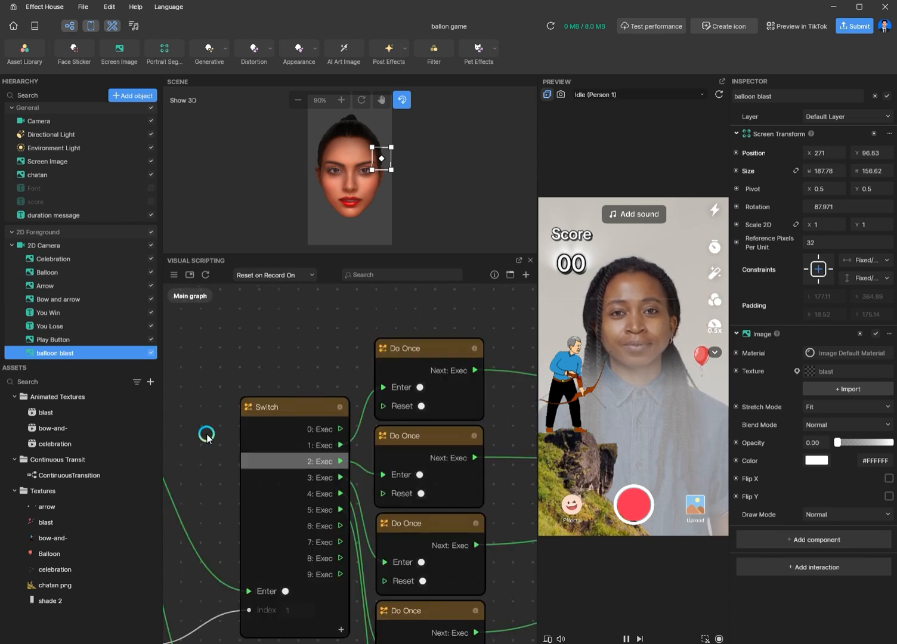
scroll(261, 449, "up", 3)
scroll(371, 314, "down", 3)
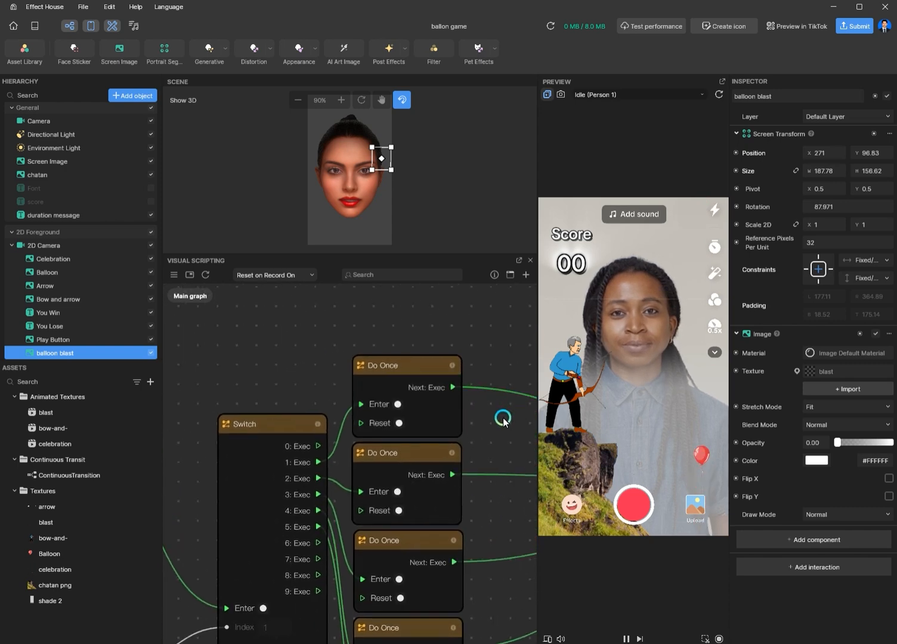
Step: Examine the Switch node, its Do Once chain and the connected number nodes in the graph
scroll(495, 448, "down", 4)
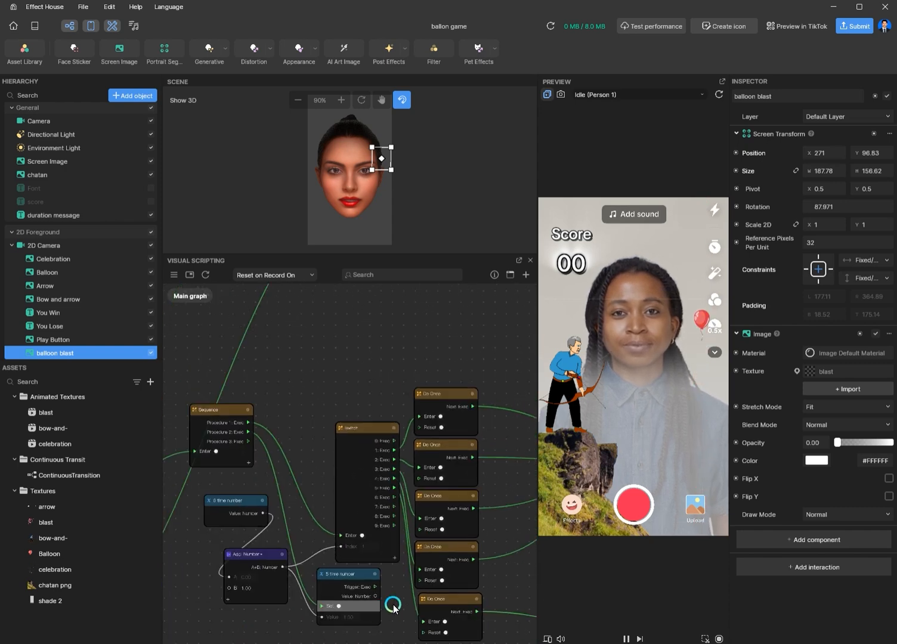
middle_click_drag(395, 604, 234, 470)
middle_click_drag(268, 501, 413, 631)
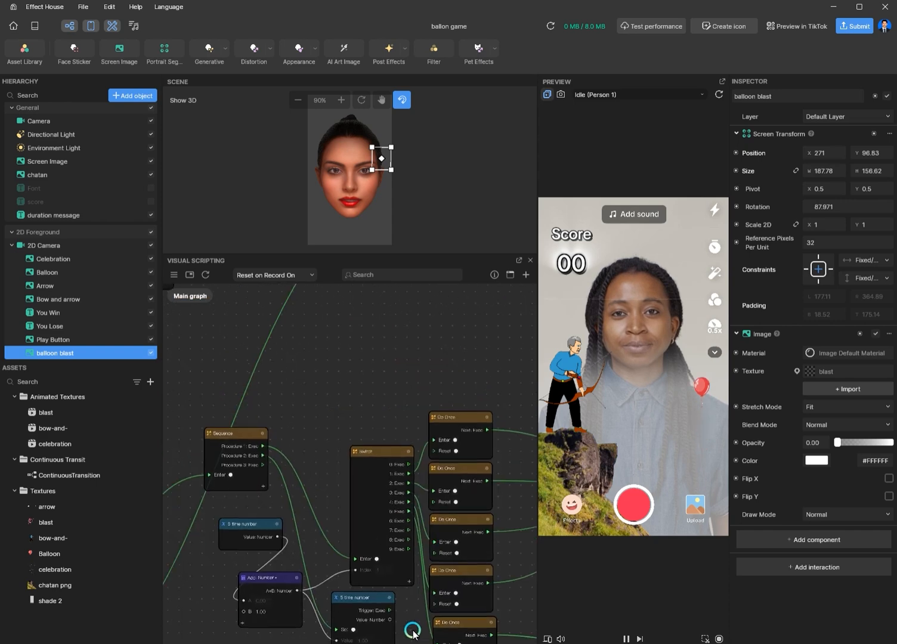
left_click(439, 422)
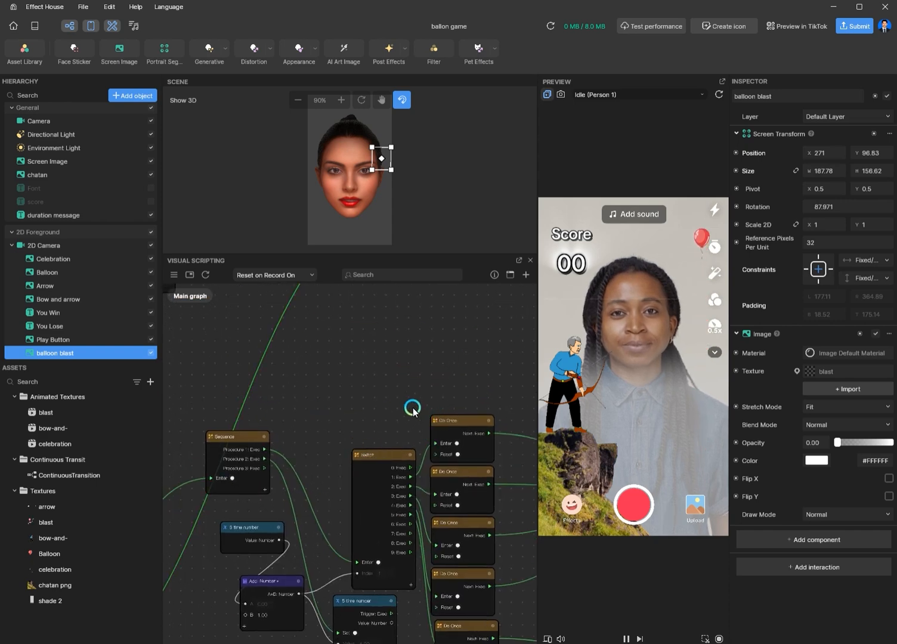
scroll(412, 412, "up", 4)
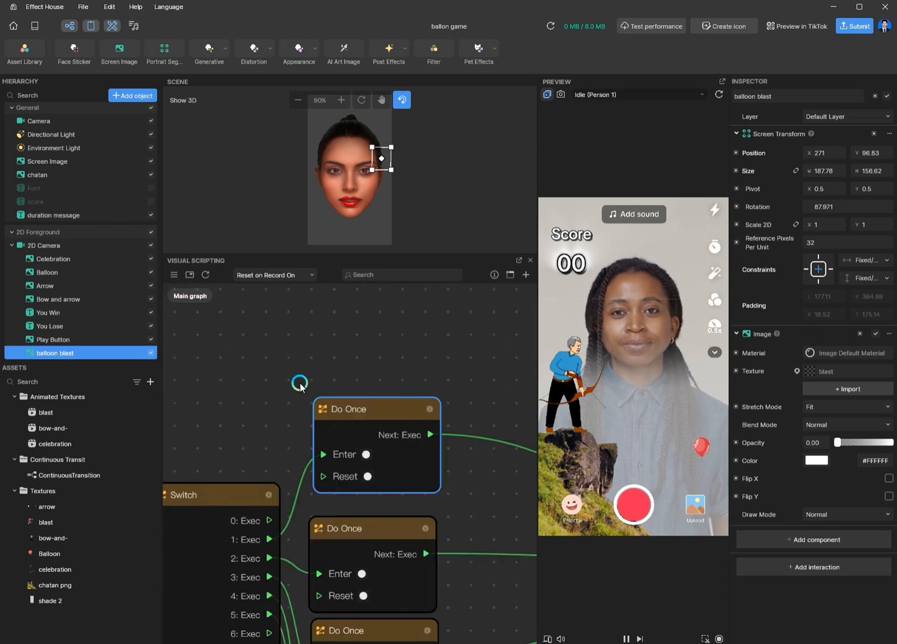
left_click_drag(371, 413, 376, 412)
Step: Start a new project without saving the current one
left_click(84, 7)
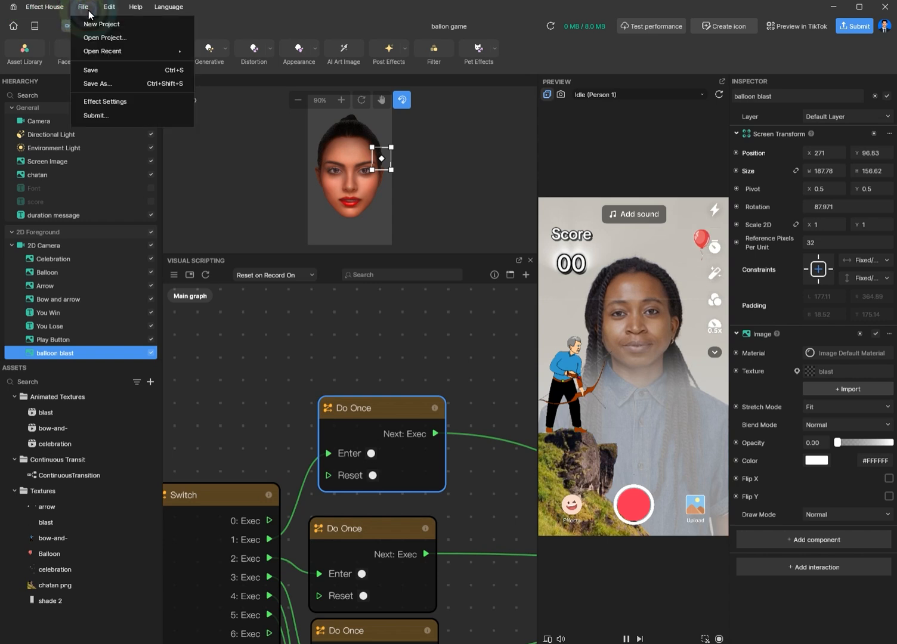
left_click(90, 24)
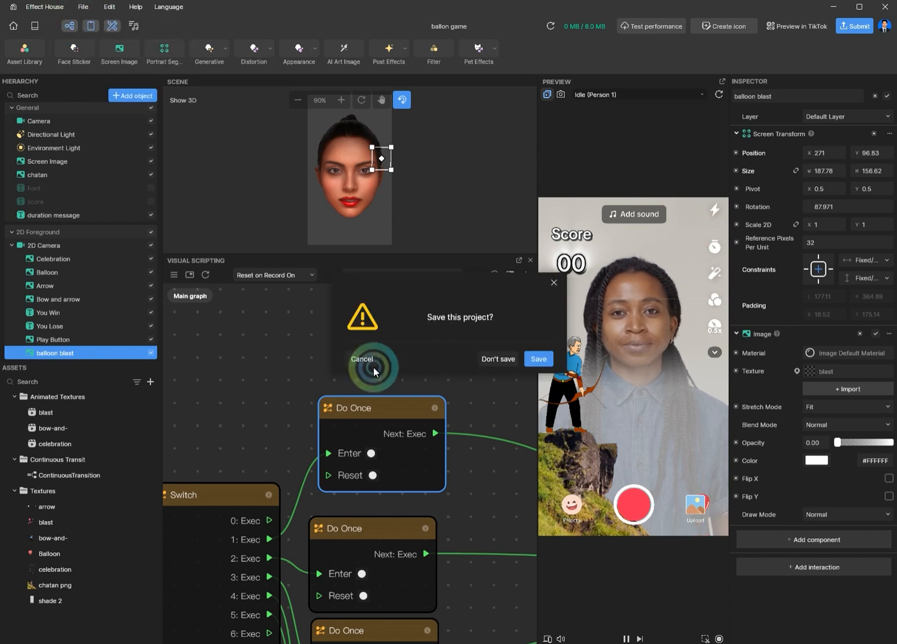
left_click(498, 360)
key("Delete")
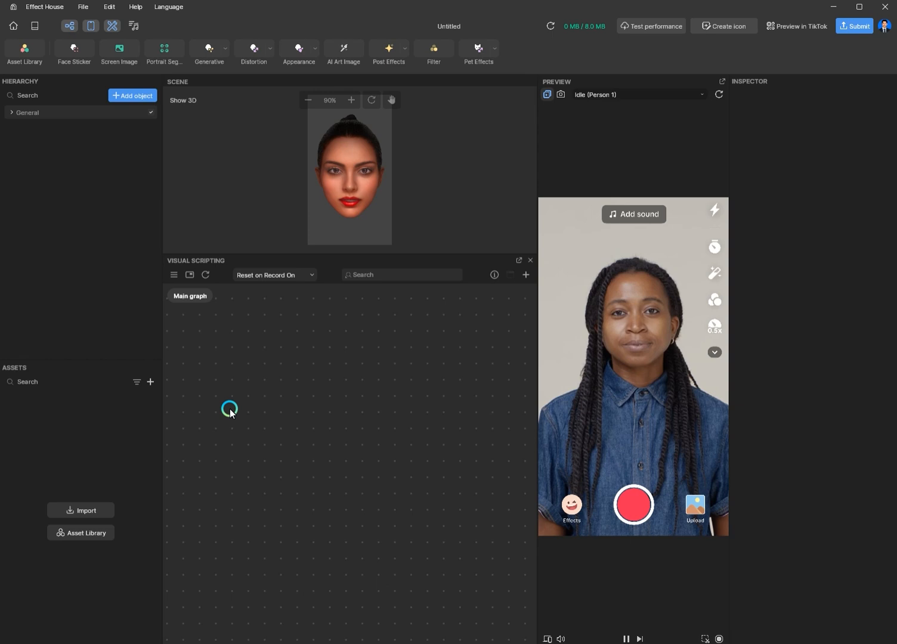
Step: Add a Screen Tap node to the empty graph by searching for tap
right_click(222, 378)
left_click(243, 387)
type("tap")
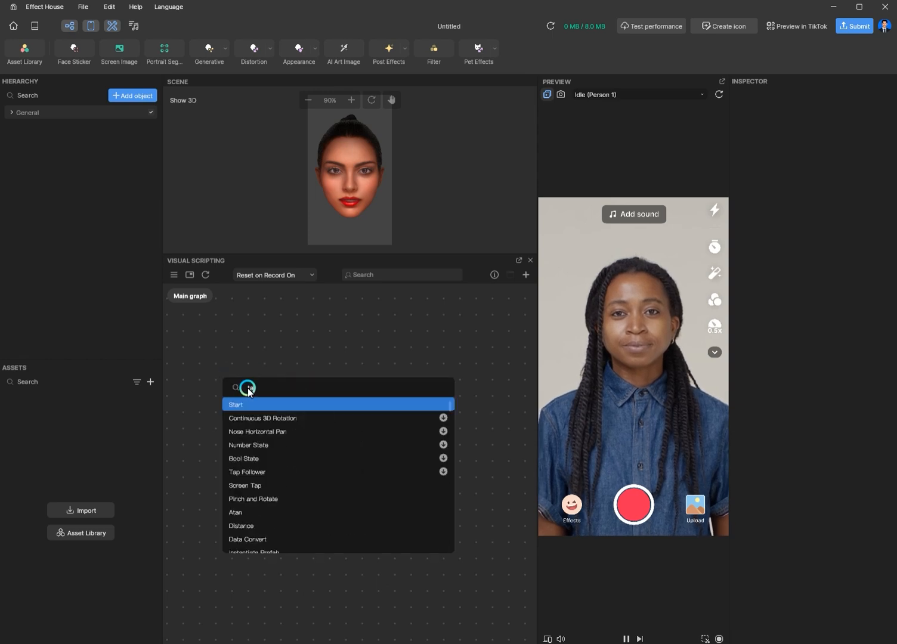
left_click(277, 406)
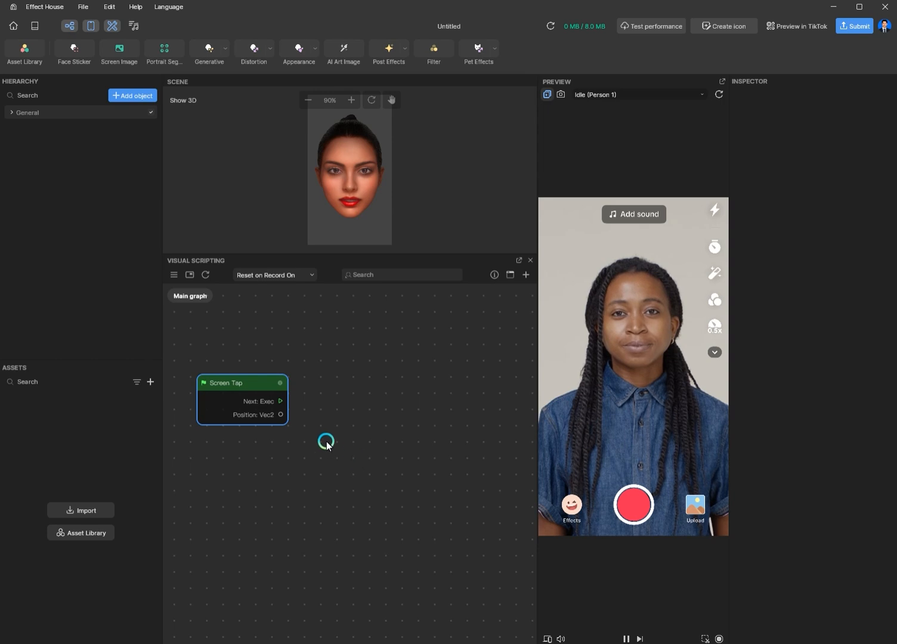
Step: Add a Transit by Time node wired from the Screen Tap's Next output and reposition it
left_click_drag(281, 403, 377, 446)
type("tr")
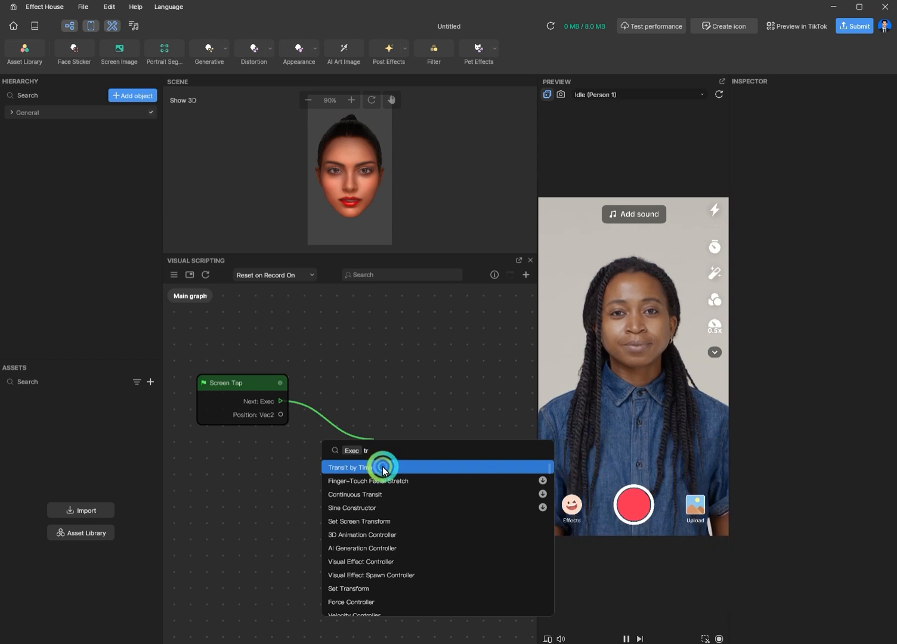
left_click(380, 466)
left_click_drag(483, 447, 423, 375)
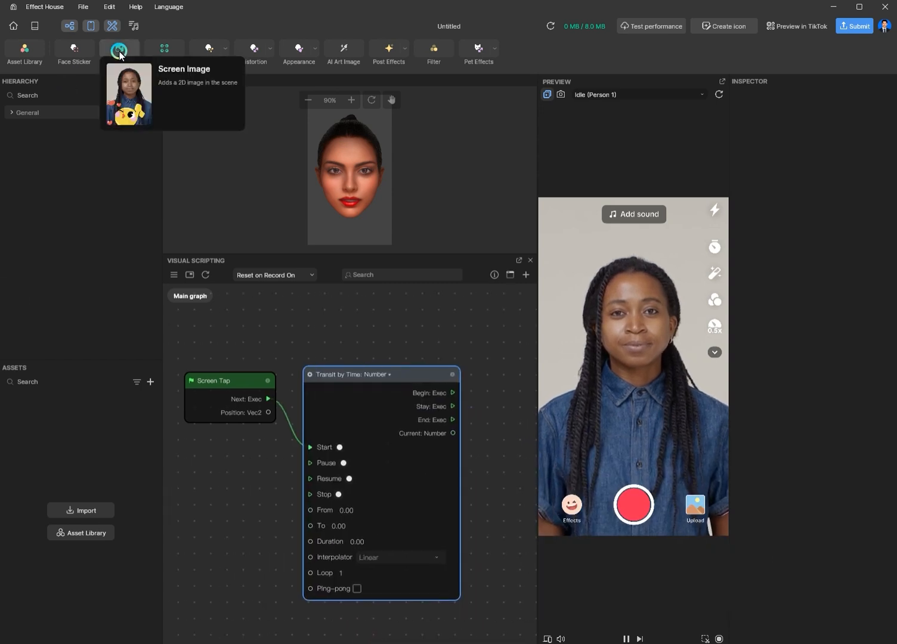
Step: Add a Screen Image object and set its Scale 2D to 0.25
left_click(119, 51)
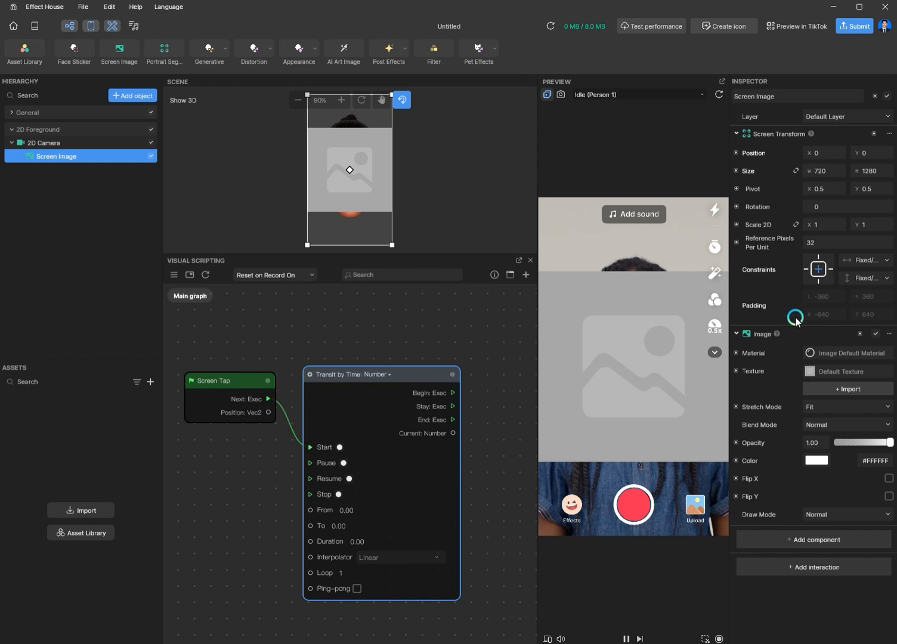
left_click(811, 225)
key("Return")
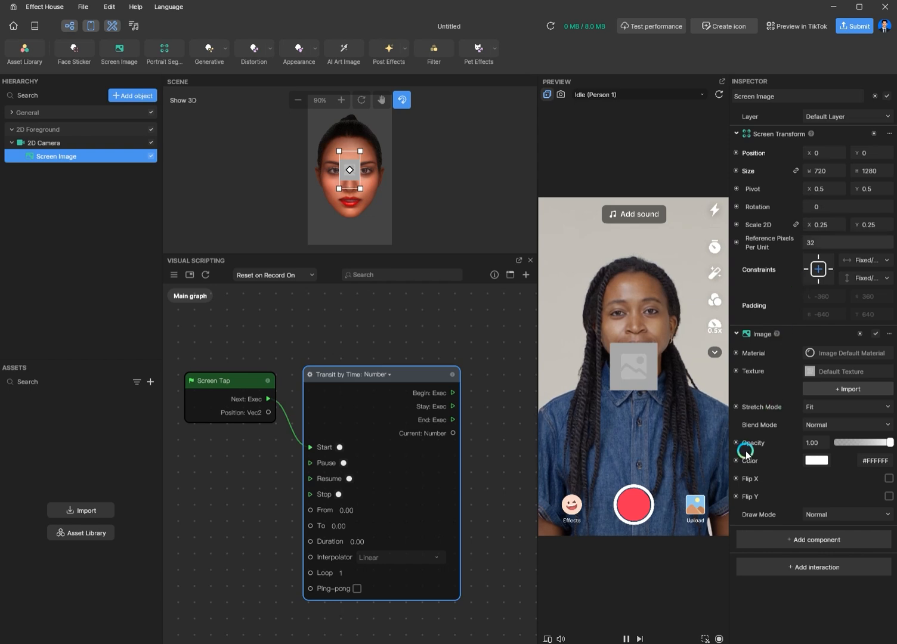
Step: Set the image's stretch mode to Fill and Cut and move it down to about Y -367
left_click(864, 406)
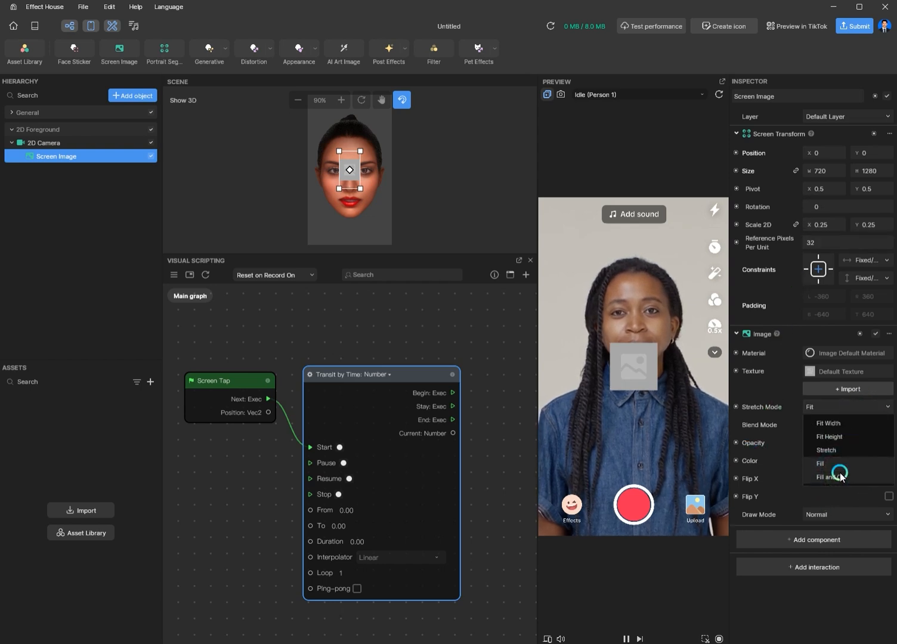
left_click(844, 477)
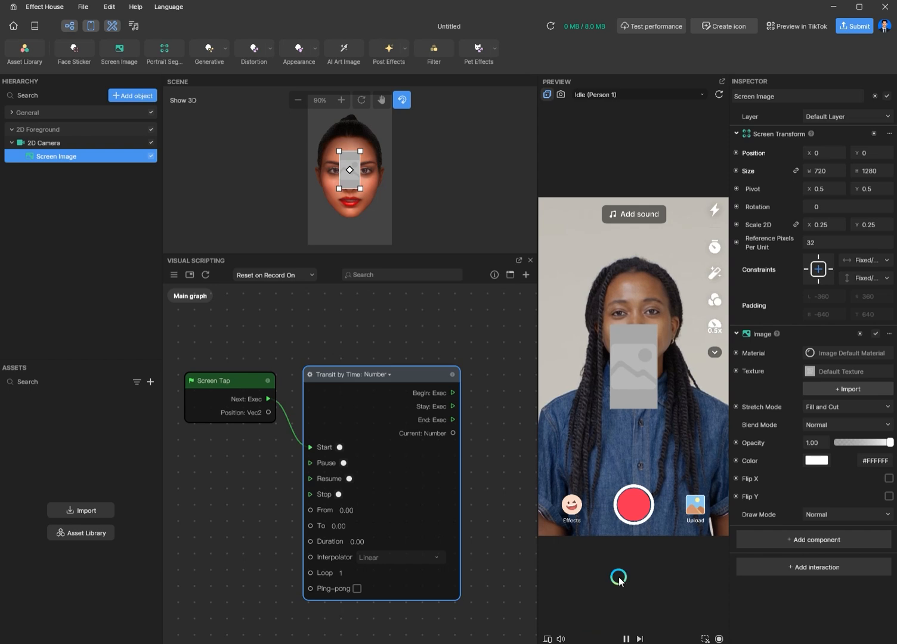
mouse_move(488, 432)
middle_mouse_down()
mouse_move(467, 426)
mouse_move(432, 386)
mouse_move(417, 386)
mouse_move(475, 431)
middle_mouse_up()
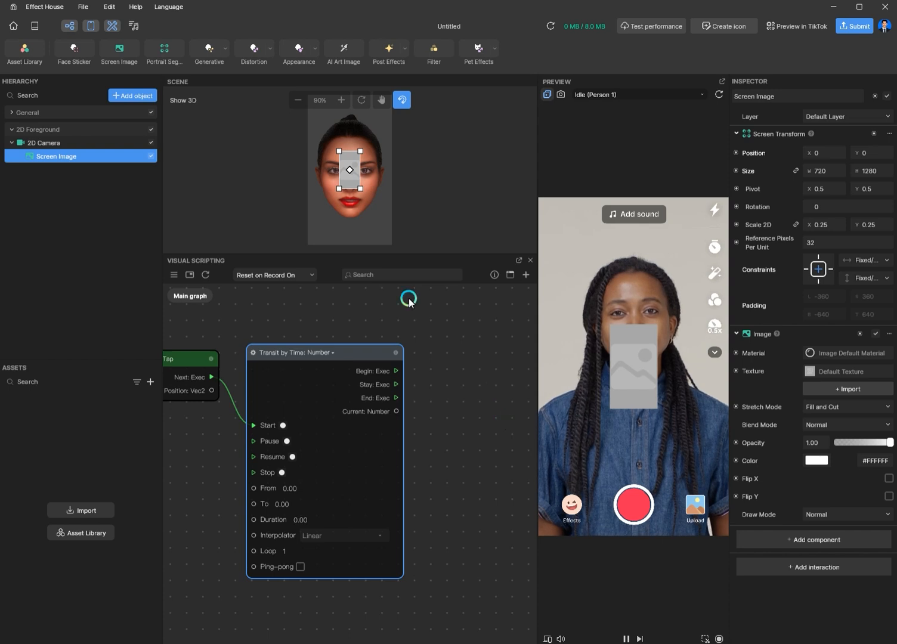
left_click_drag(352, 165, 349, 209)
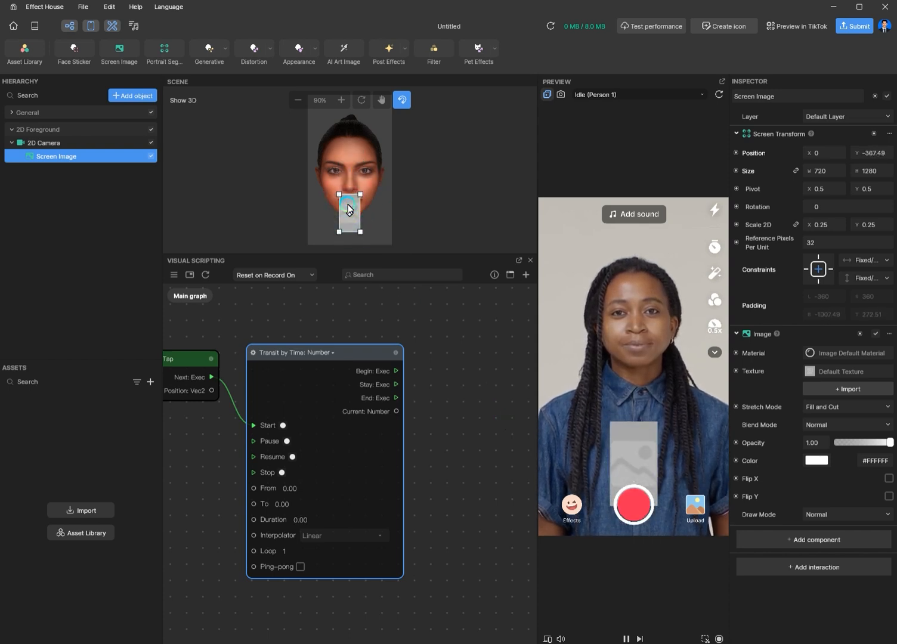
Step: Add a Get Position node for the Screen Image and connect its value to the Transit's From input
left_click(740, 152)
left_click(768, 171)
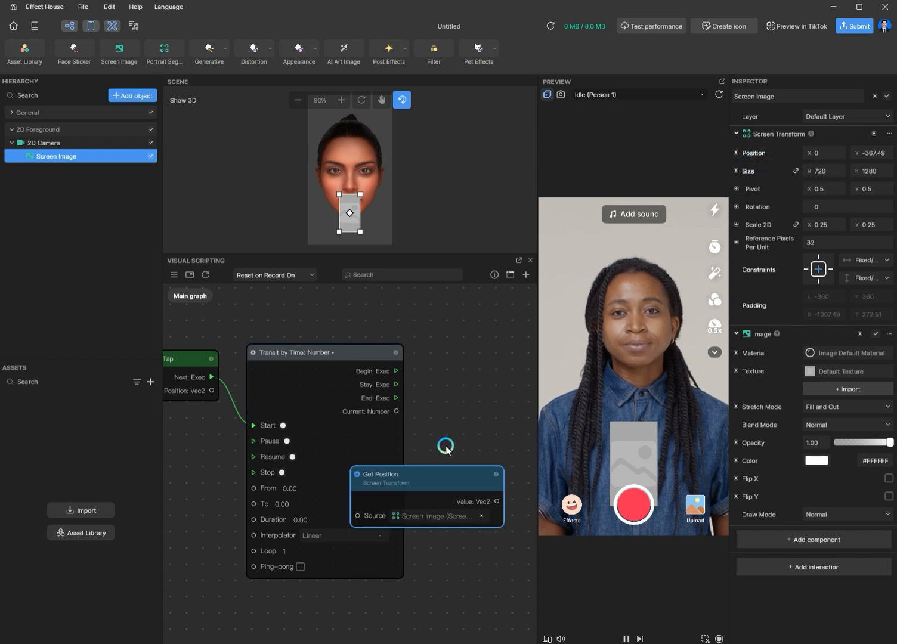
left_click_drag(416, 498, 185, 507)
left_click(231, 531)
left_click_drag(232, 534, 253, 487)
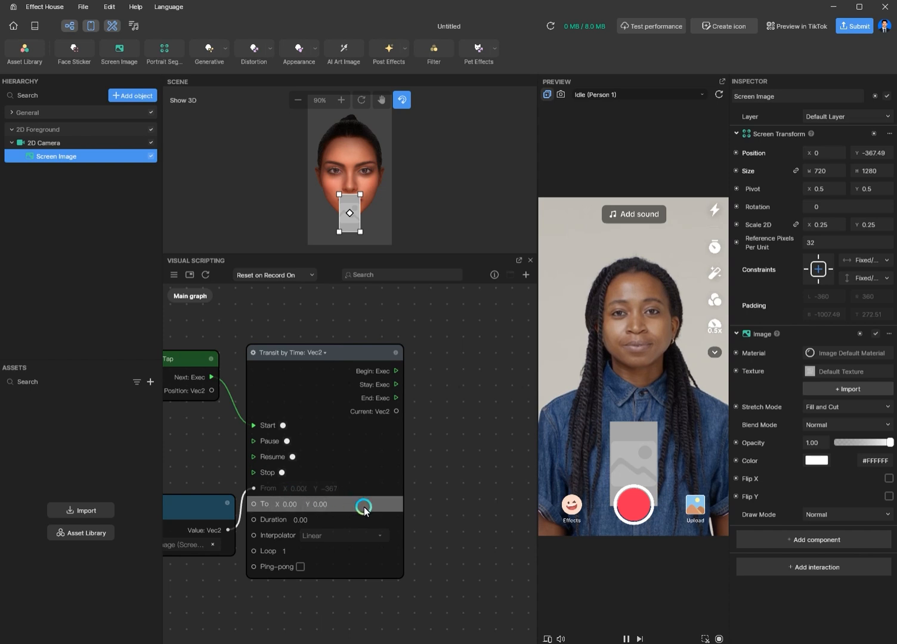
left_click_drag(196, 514, 186, 462)
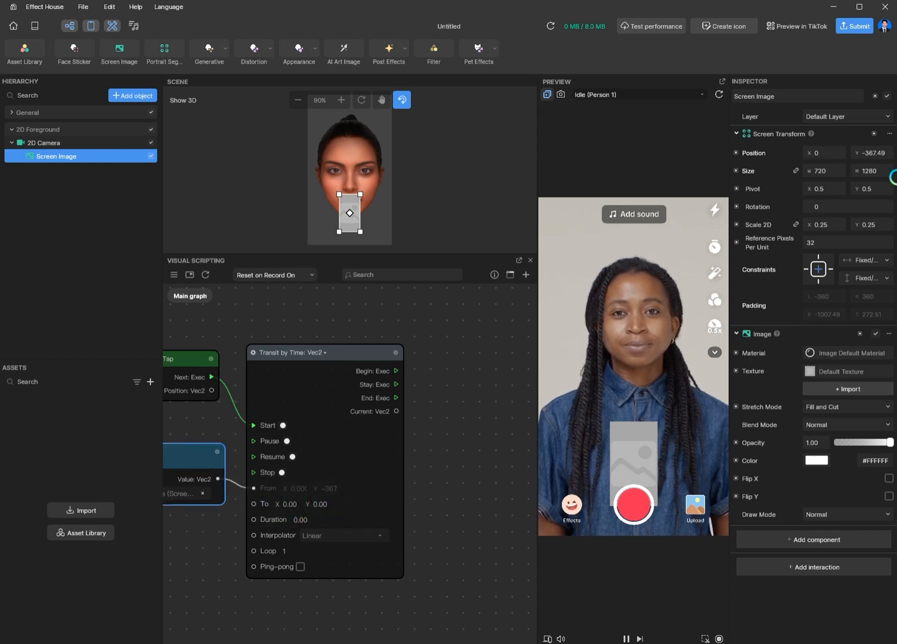
Step: Add a Set Position node for the Screen Image and wire the Transit's execution and Current output into it
left_click(736, 154)
left_click(755, 182)
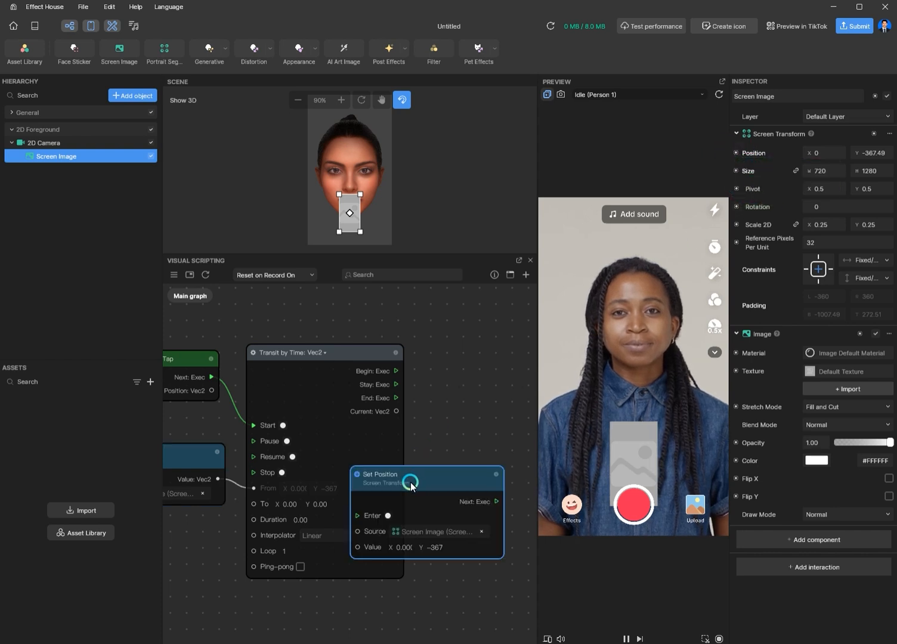
left_click_drag(411, 485, 472, 360)
left_click_drag(398, 389, 419, 434)
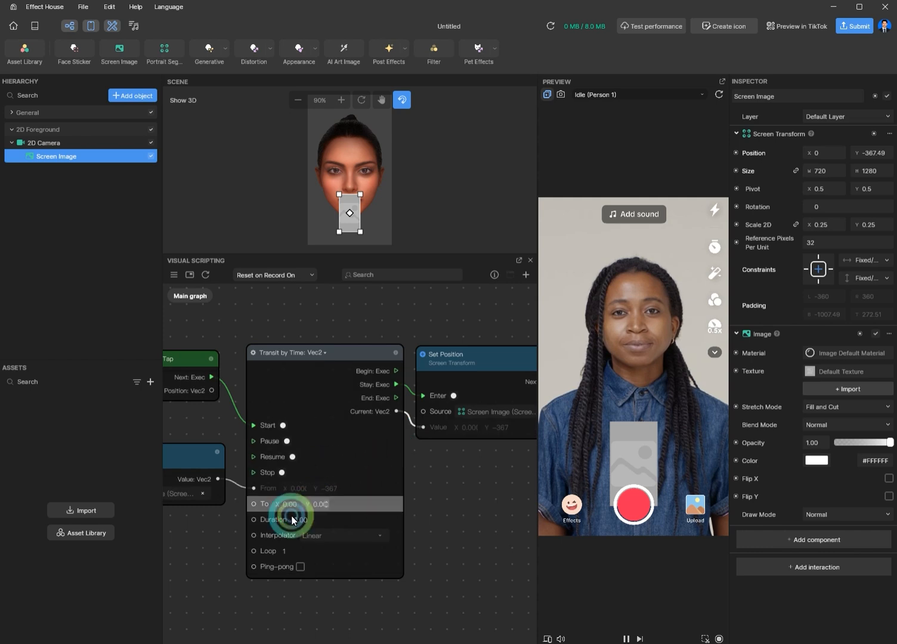
Step: Set the Transit's To Y value to 367 and its Duration to 2
left_click(318, 505)
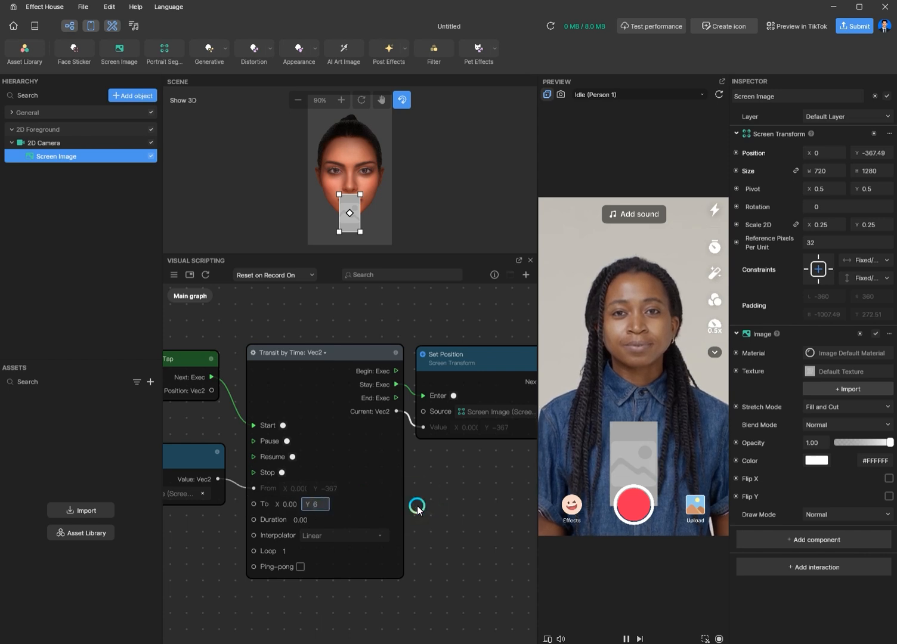
key("BackSpace")
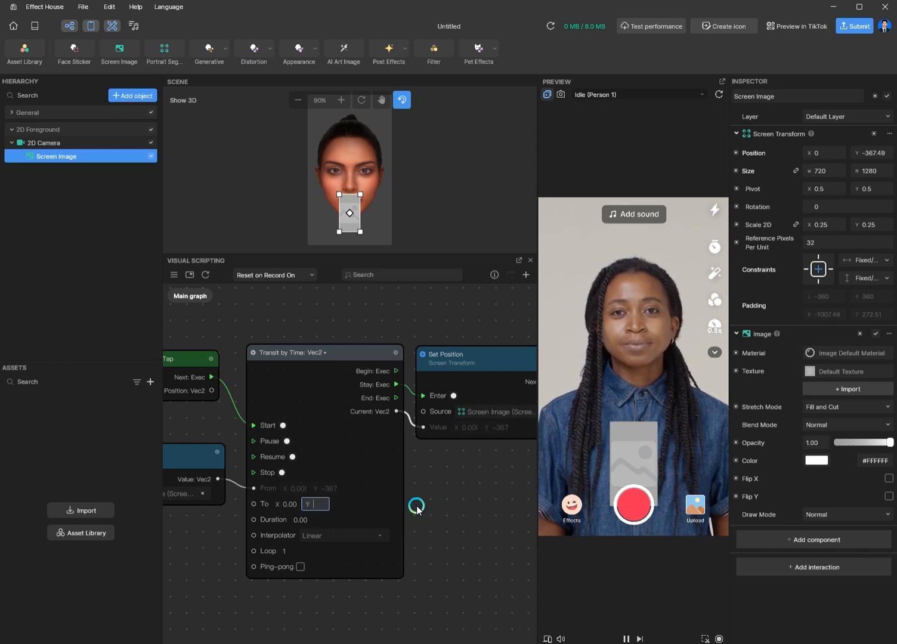
type("367.(")
scroll(307, 523, "up", 1)
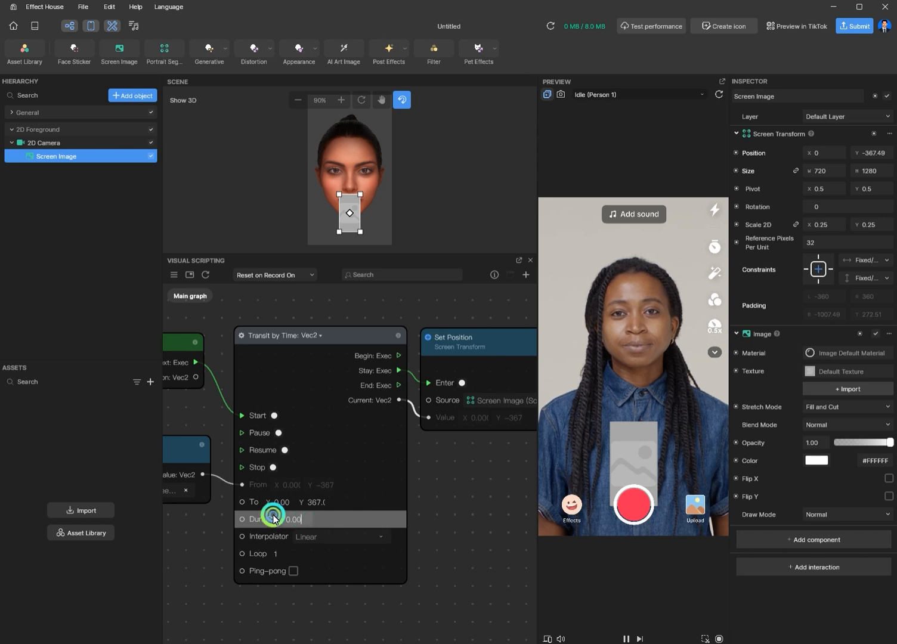
type("2")
key("Return")
Step: Tap the preview to test the image's upward movement
scroll(448, 530, "down", 1)
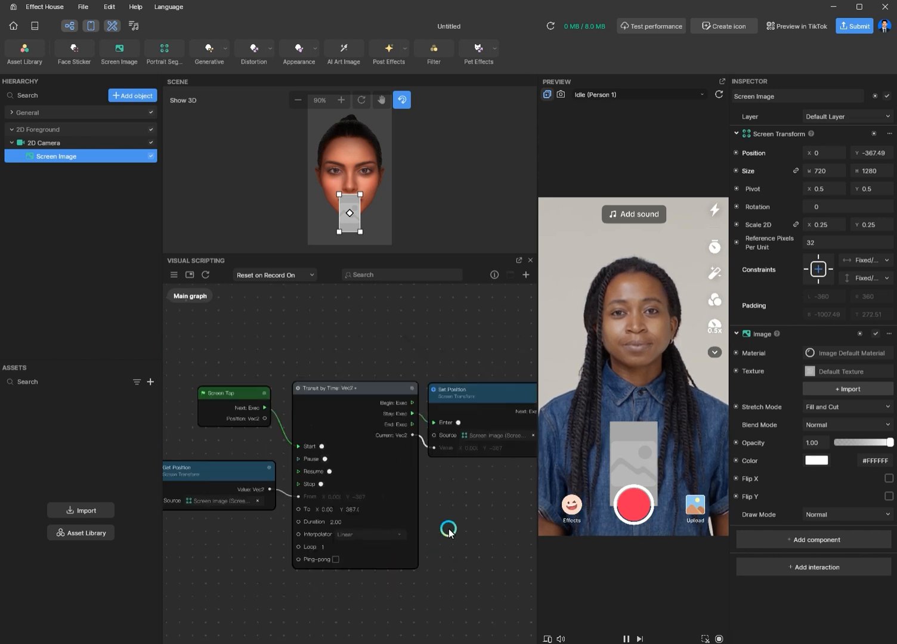
scroll(449, 530, "down", 1)
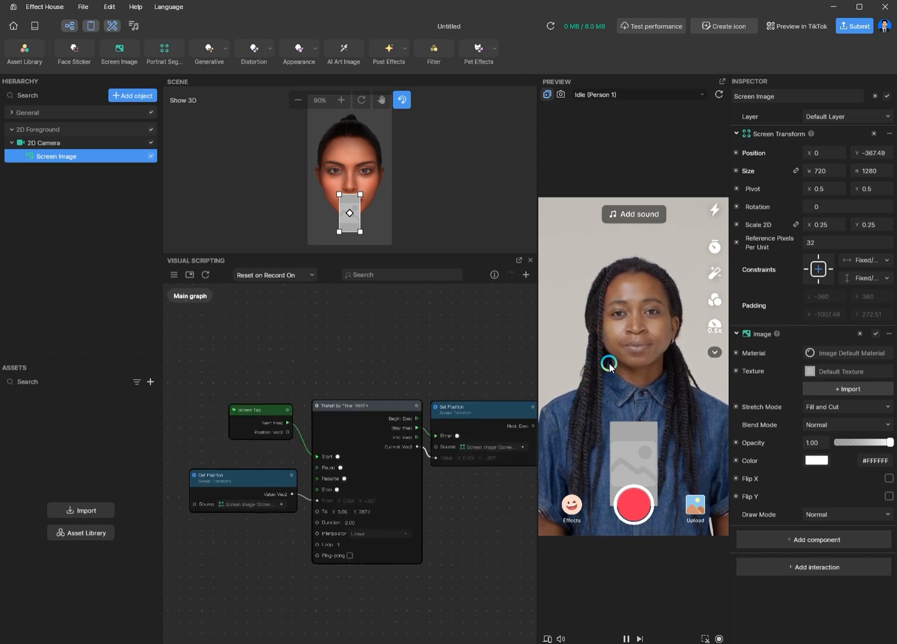
left_click(574, 421)
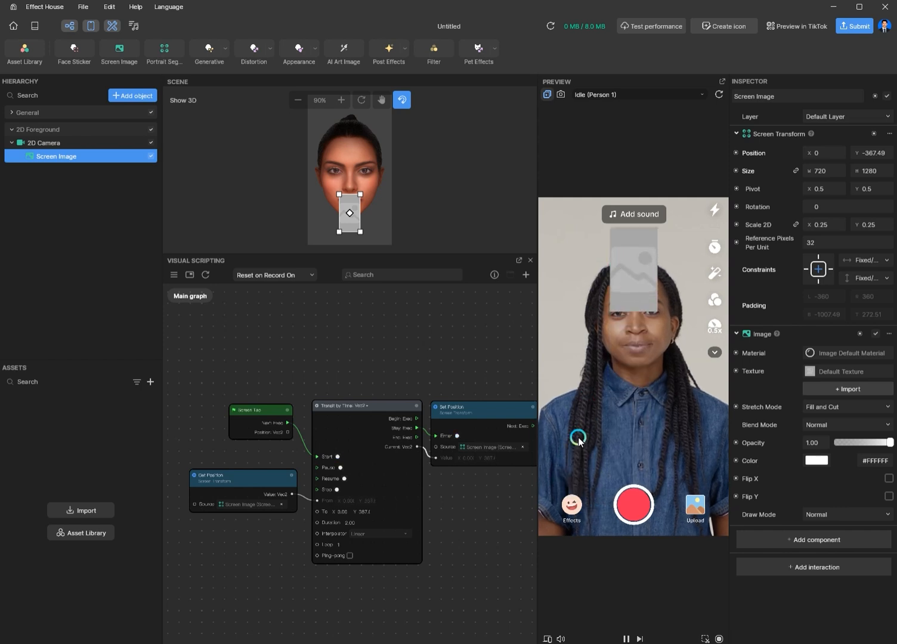
Step: Enable Ping-pong on the Transit by Time node
left_click(350, 556)
scroll(338, 565, "up", 3)
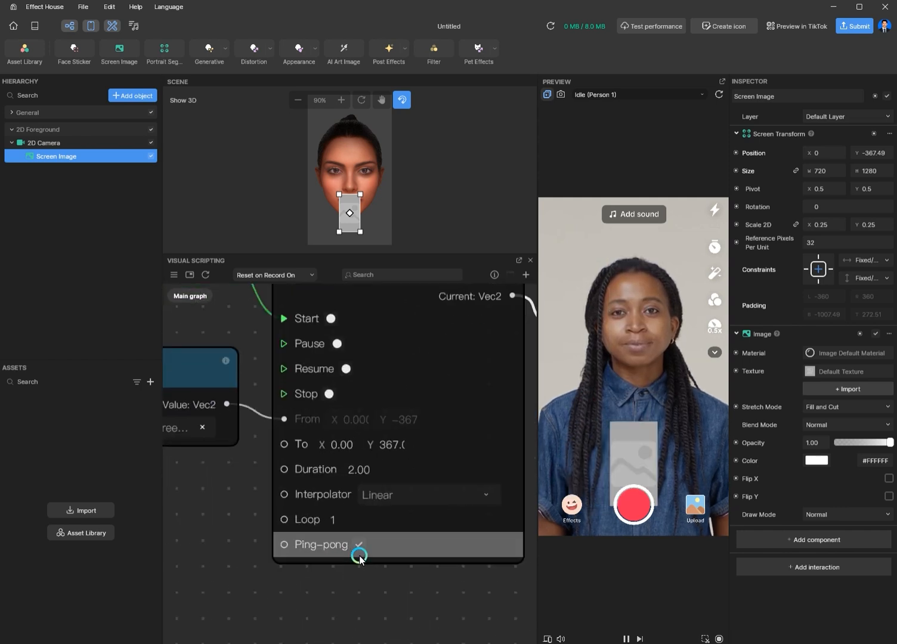
middle_click_drag(507, 487, 409, 516)
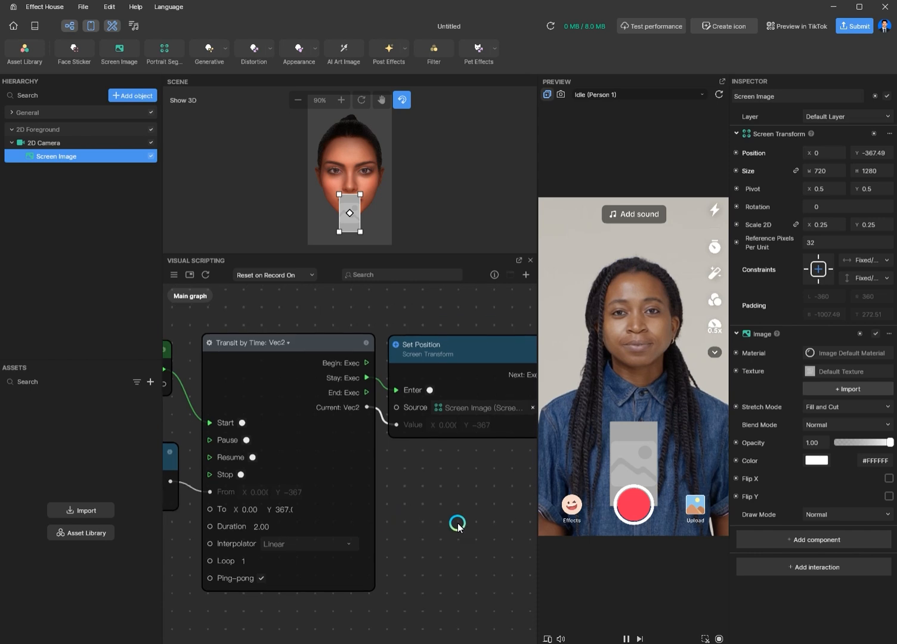
scroll(457, 525, "down", 1)
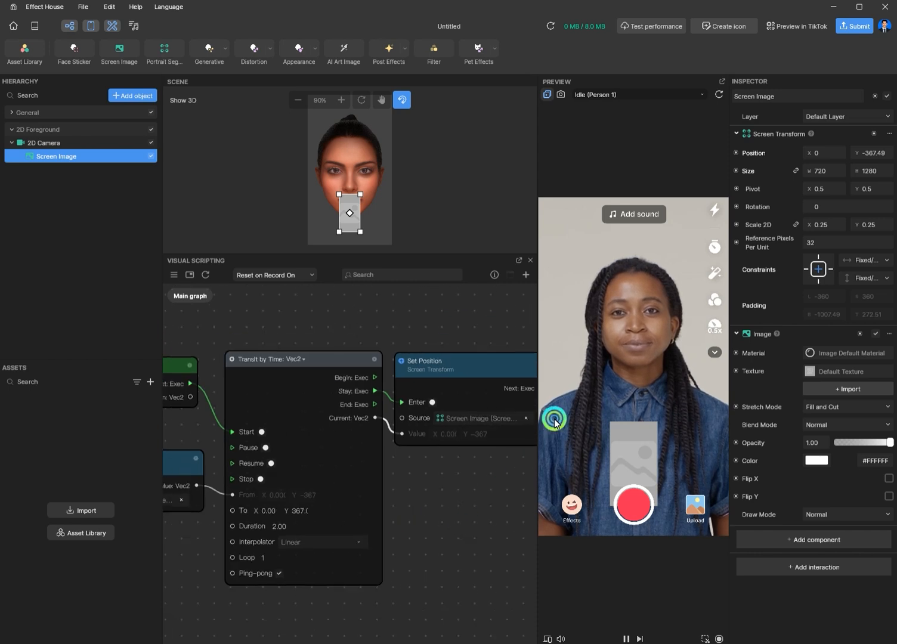
Step: Tap the preview to test the ping-pong movement of the image
left_click(454, 508)
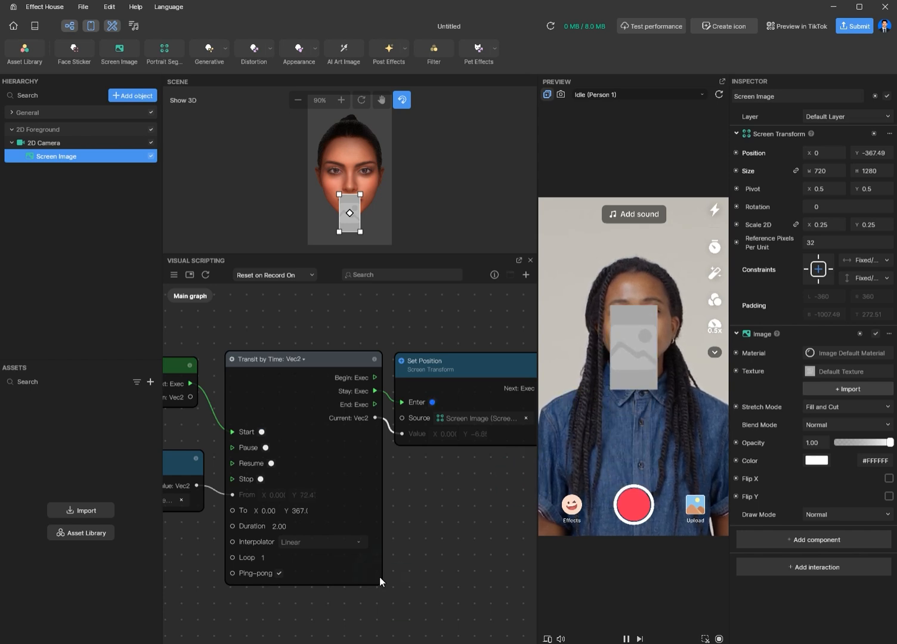
scroll(399, 550, "down", 2)
middle_click_drag(399, 550, 487, 574)
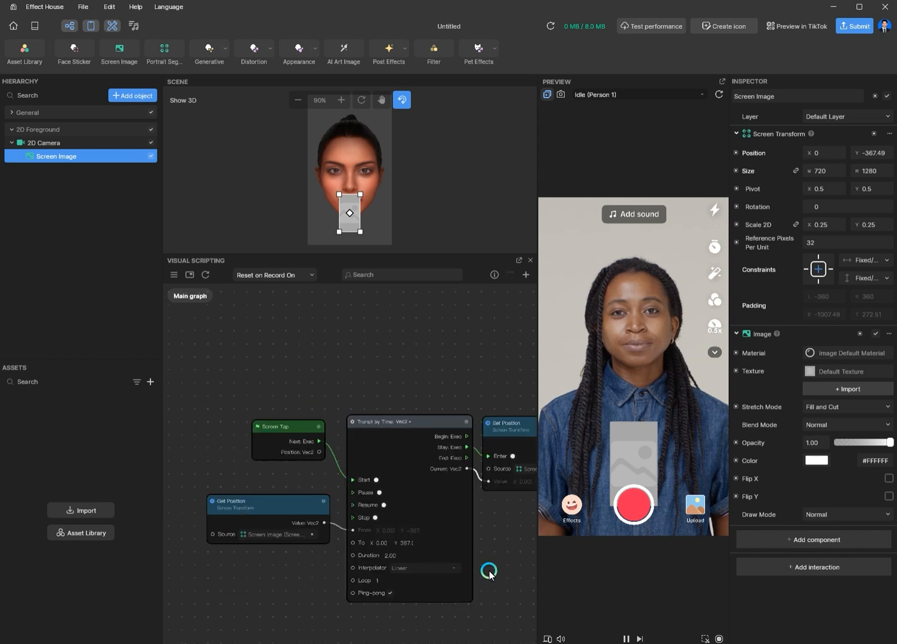
Step: Insert a Do Once node between the Screen Tap node's Next output and the Transit by Time node's Start input
left_click_drag(271, 420, 203, 354)
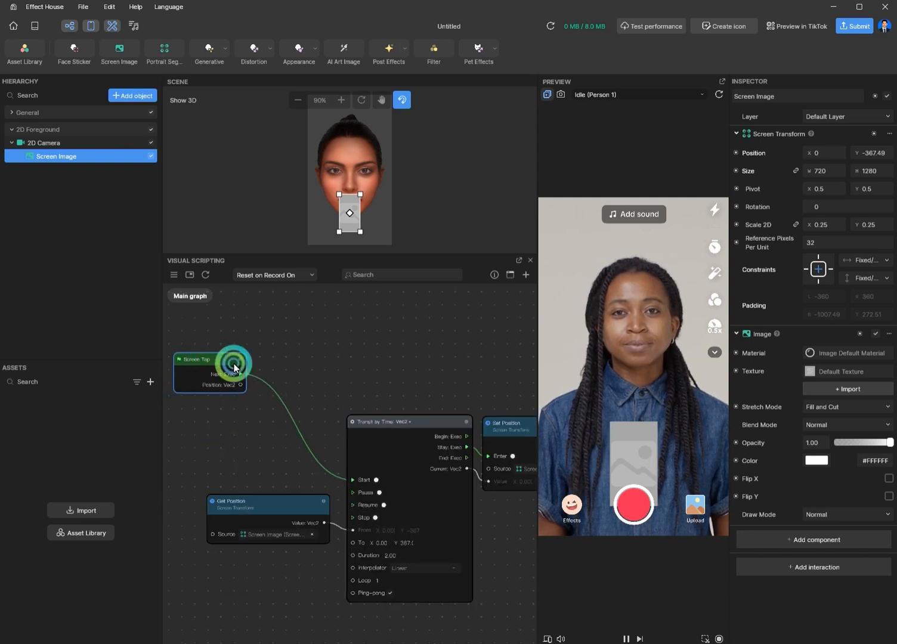
left_click_drag(278, 390, 278, 390)
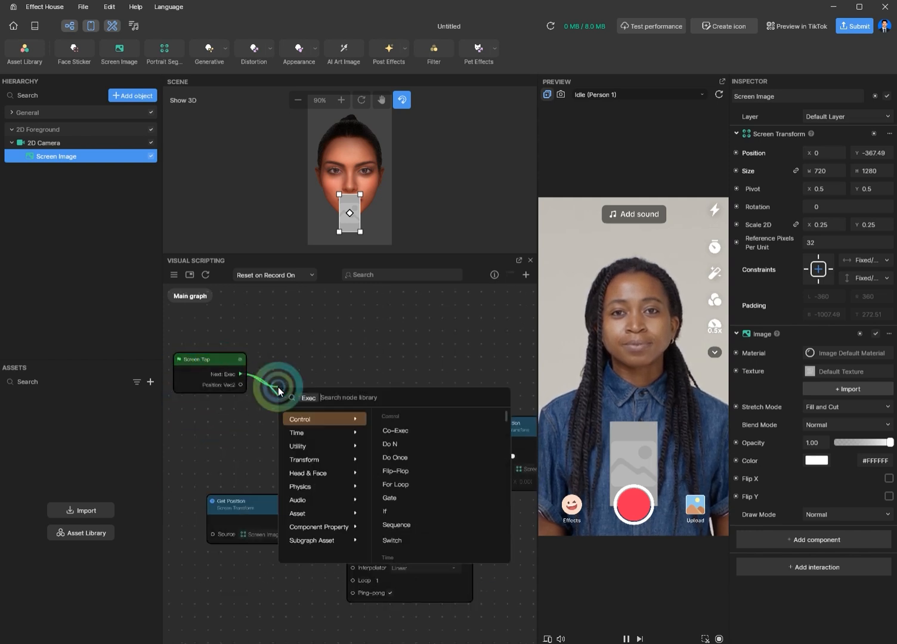
type("do on")
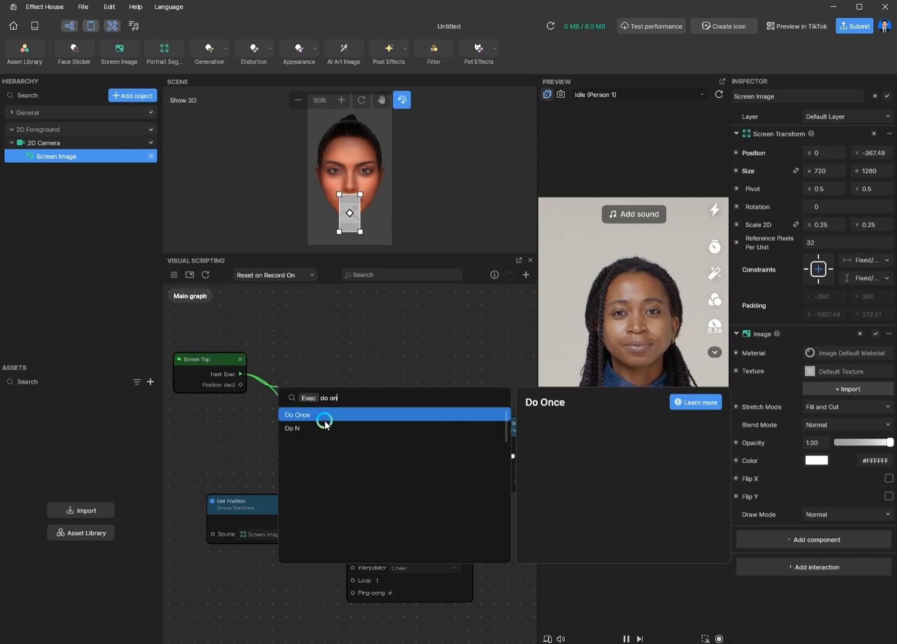
left_click(325, 415)
left_click_drag(315, 399, 294, 405)
Step: Tap the preview several times to check that the image now moves up only once
left_click(576, 343)
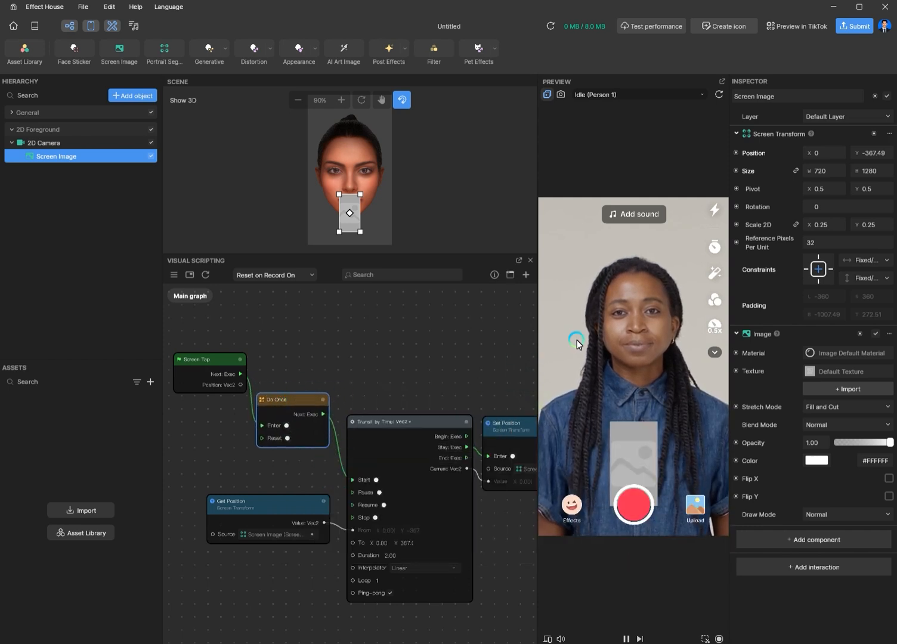
left_click(343, 351)
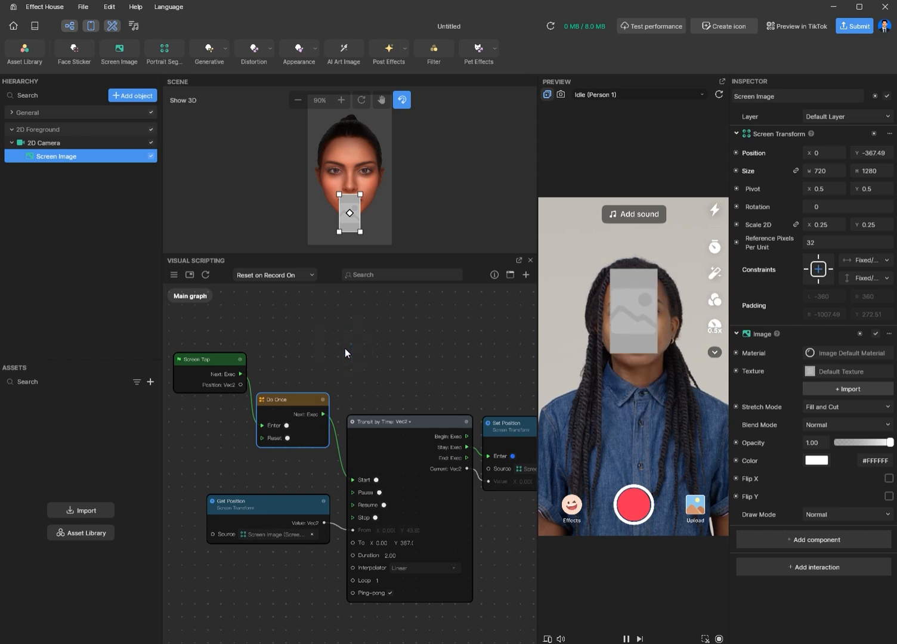
left_click(345, 349)
left_click(345, 349)
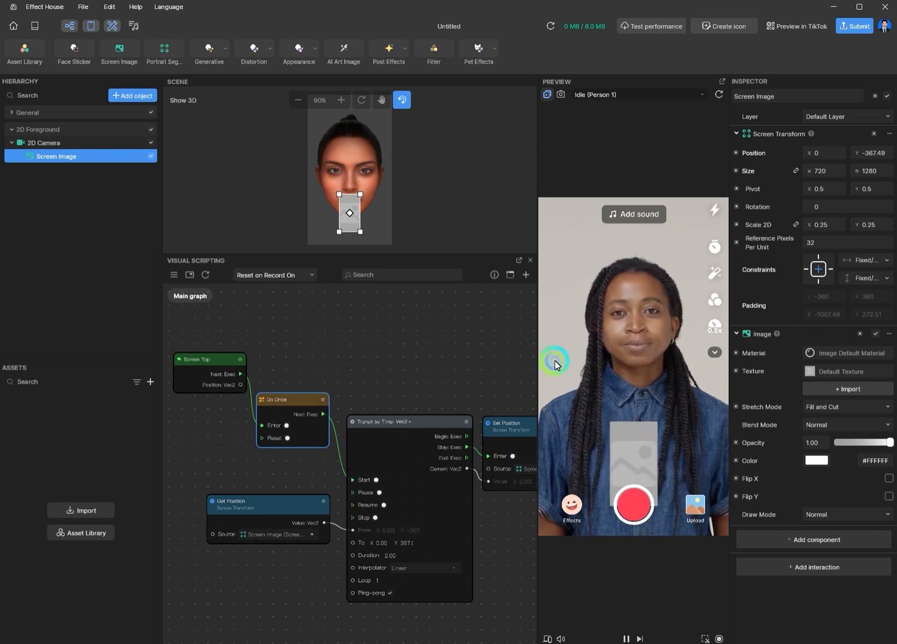
left_click(568, 394)
left_click(575, 378)
left_click(577, 373)
left_click(592, 376)
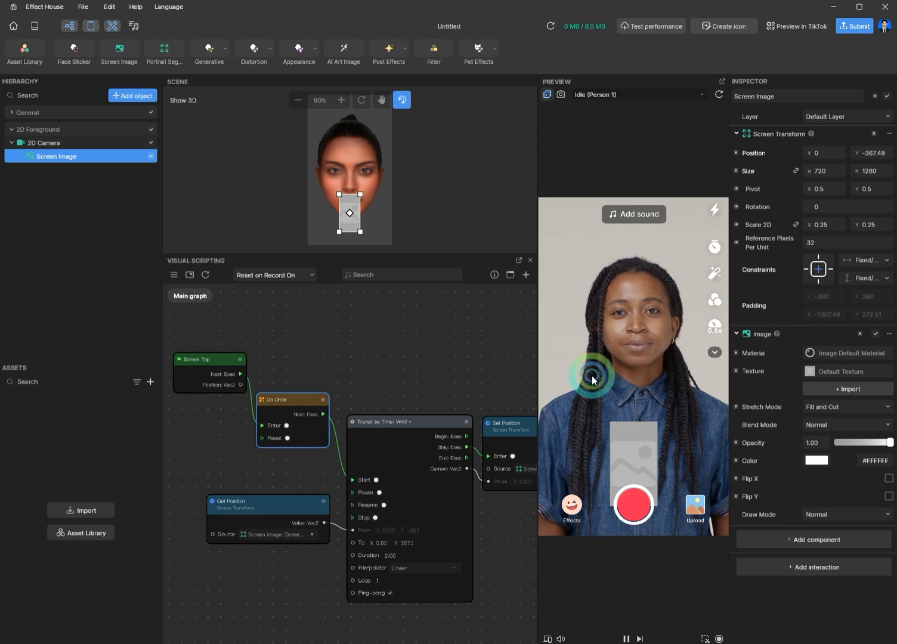
left_click(597, 378)
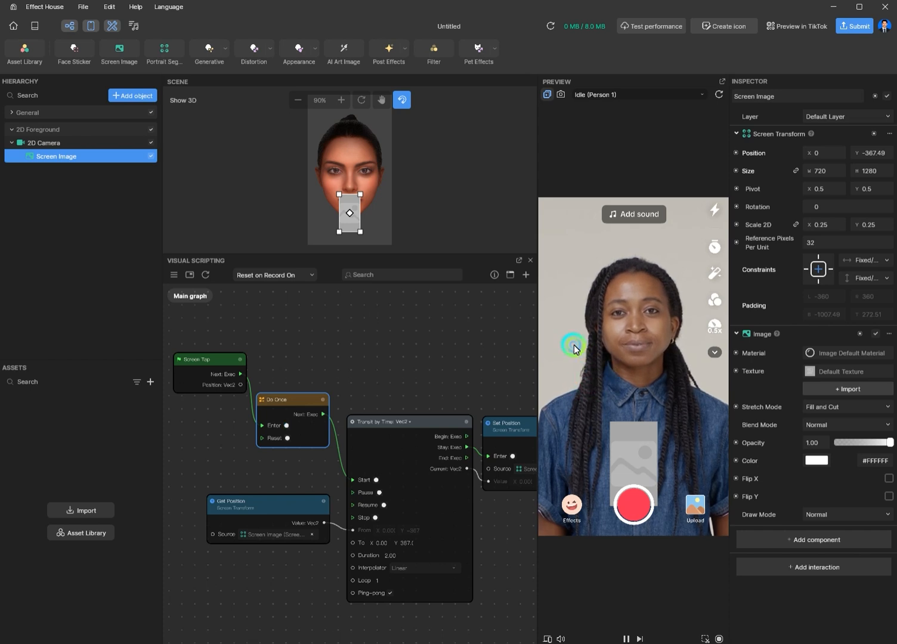
left_click(574, 344)
left_click(180, 469)
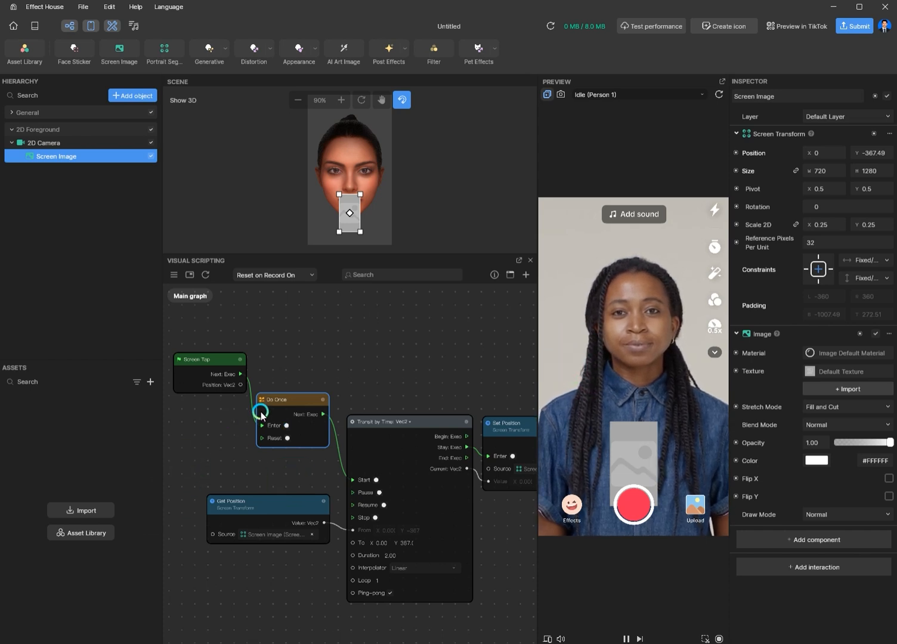
scroll(261, 416, "up", 4)
left_click(538, 380)
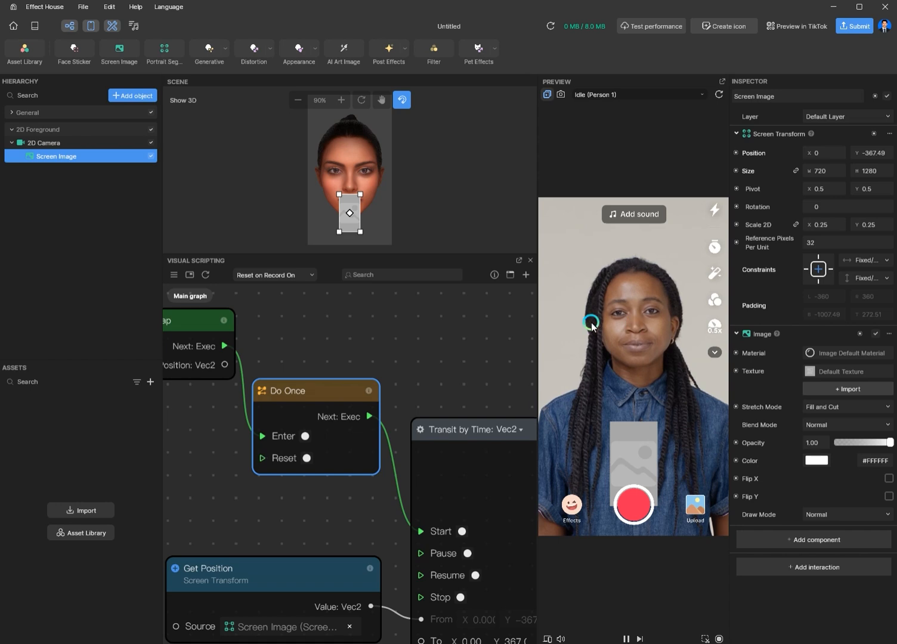
middle_click_drag(302, 347, 331, 358)
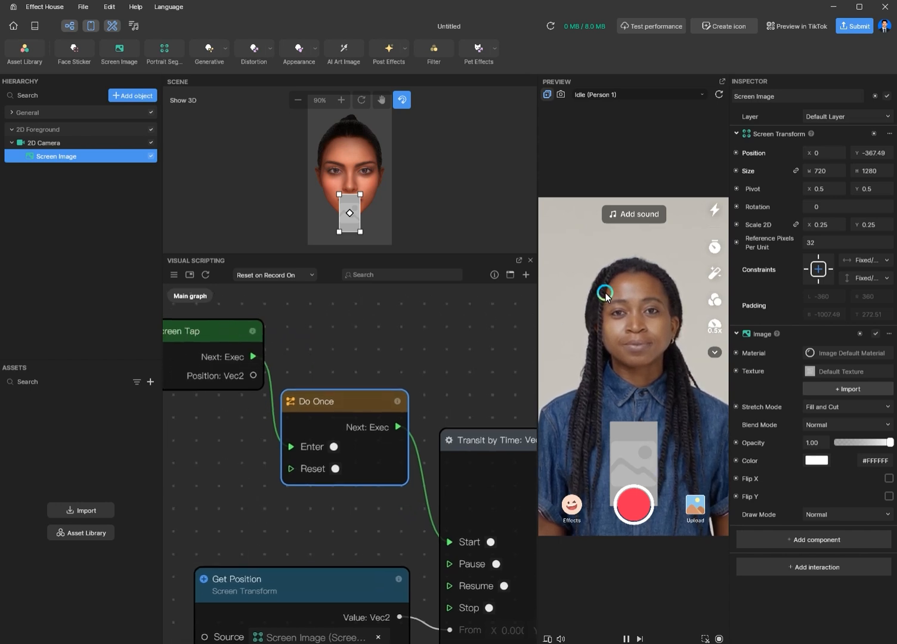
left_click(606, 293)
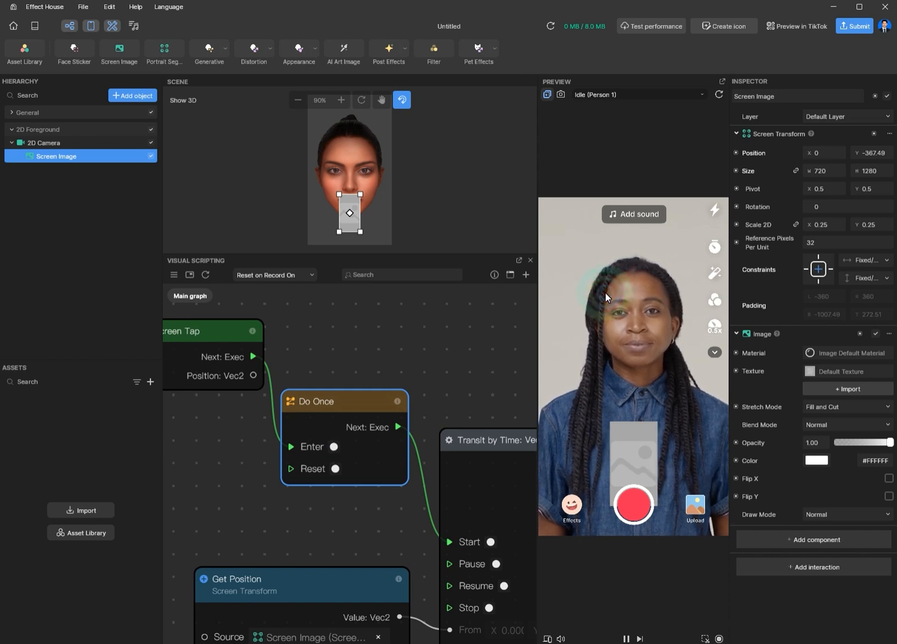
left_click(606, 297)
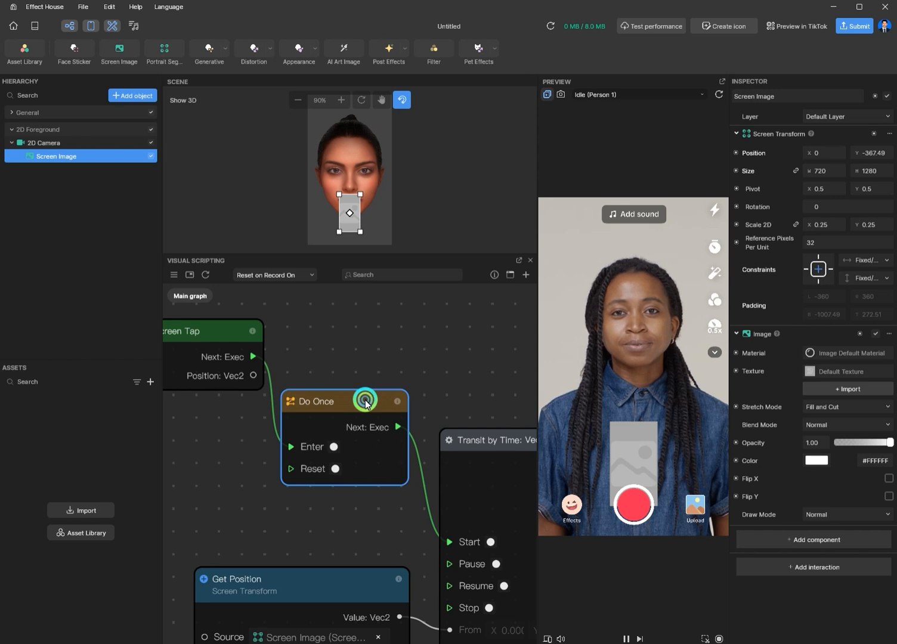
Step: Nudge the Do Once node slightly to tidy the graph layout
left_click_drag(367, 404, 372, 407)
left_click(322, 471)
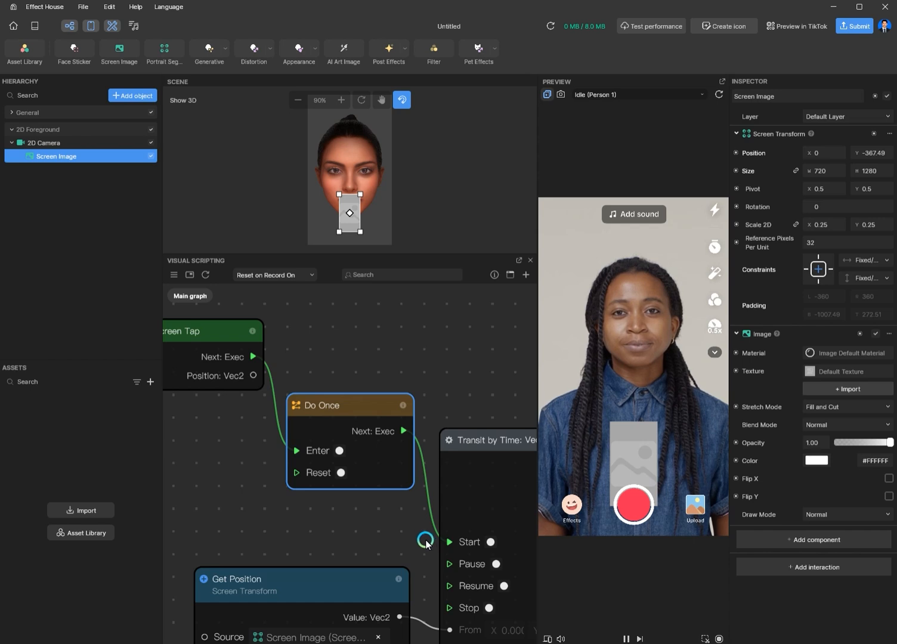
scroll(425, 542, "down", 4)
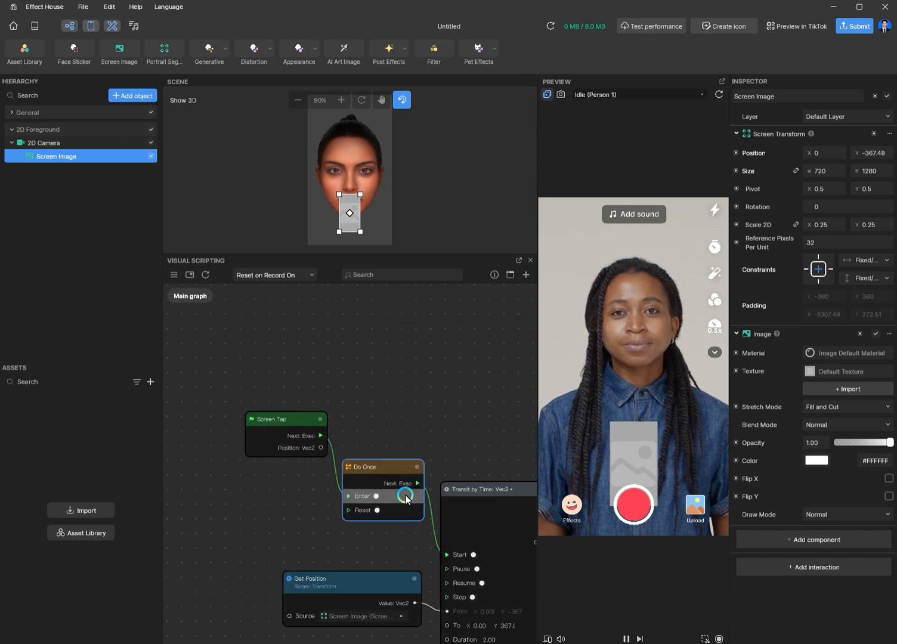
scroll(405, 498, "up", 4)
scroll(404, 581, "down", 1)
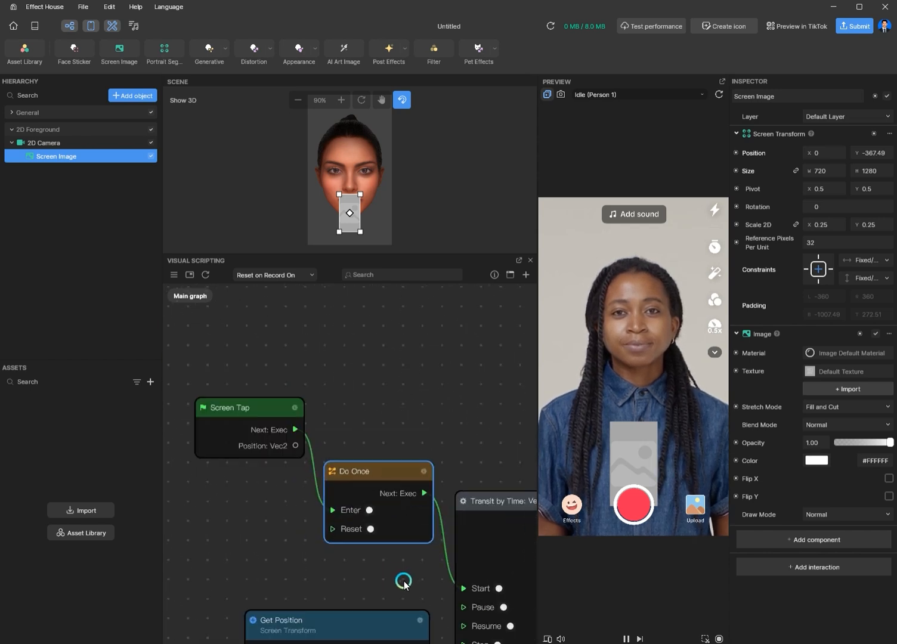
scroll(404, 582, "down", 5)
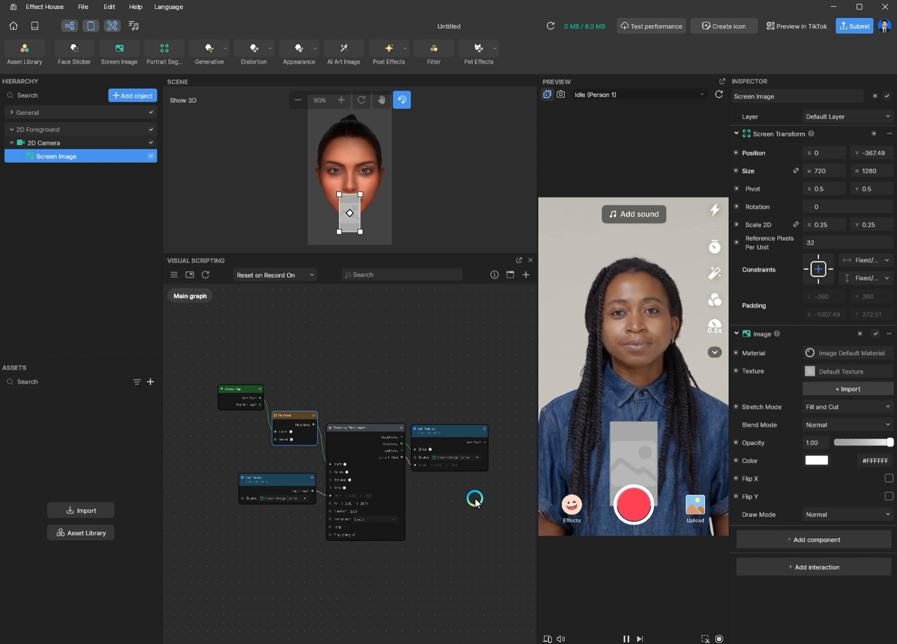
Step: Box-select all nodes in the graph
left_click_drag(510, 325, 250, 610)
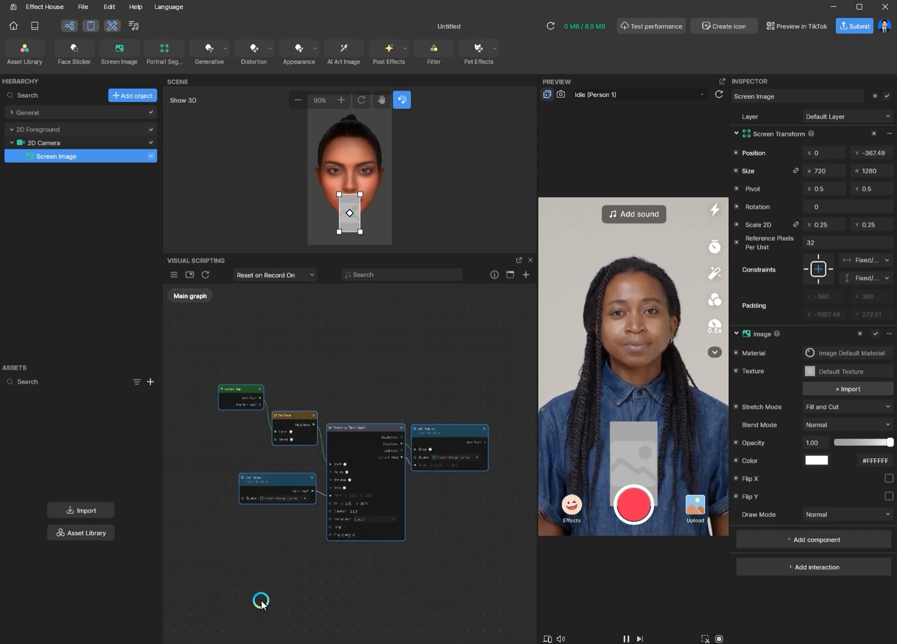